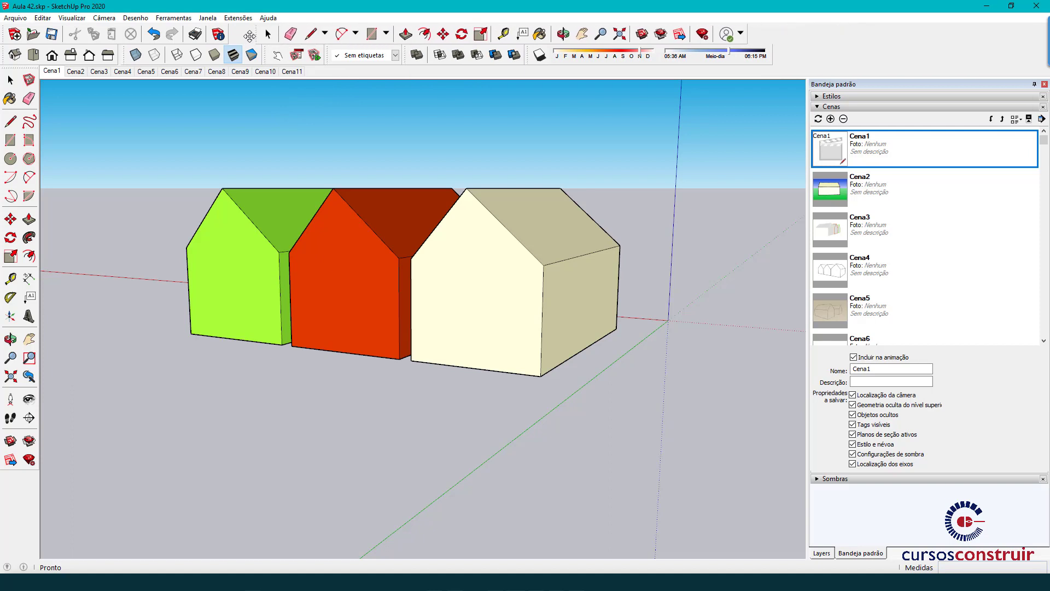
Step: Turn on the model's shadows and set them to 10/13 at about 08:46
left_click(540, 56)
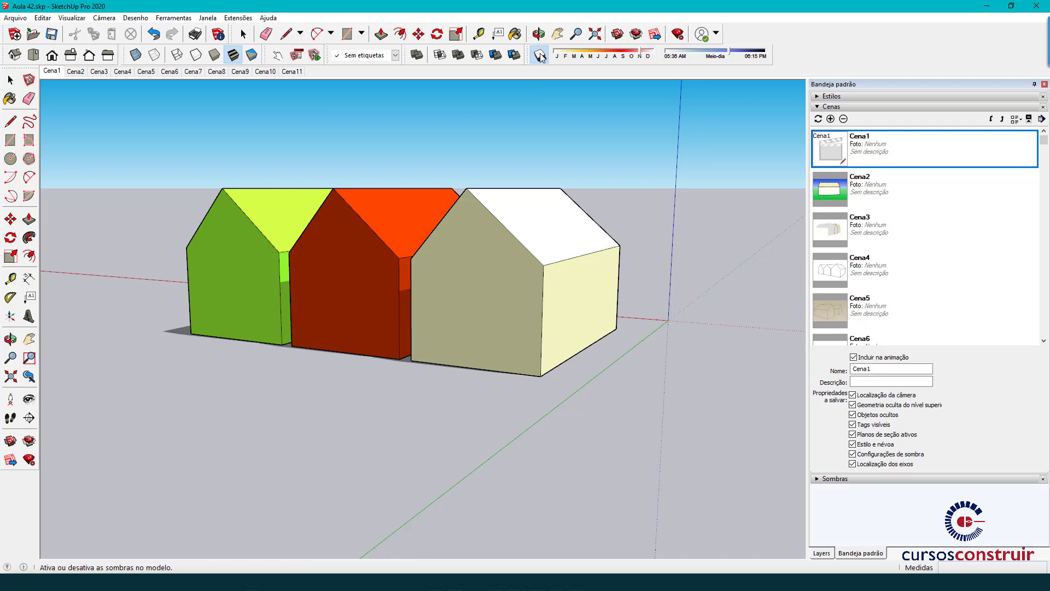
left_click(539, 55)
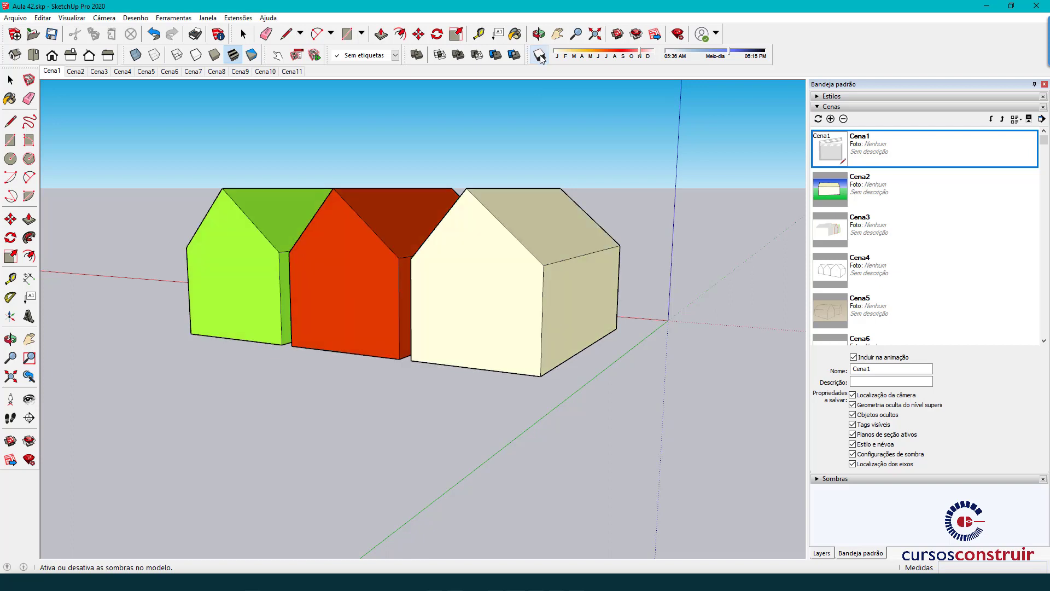
left_click(539, 55)
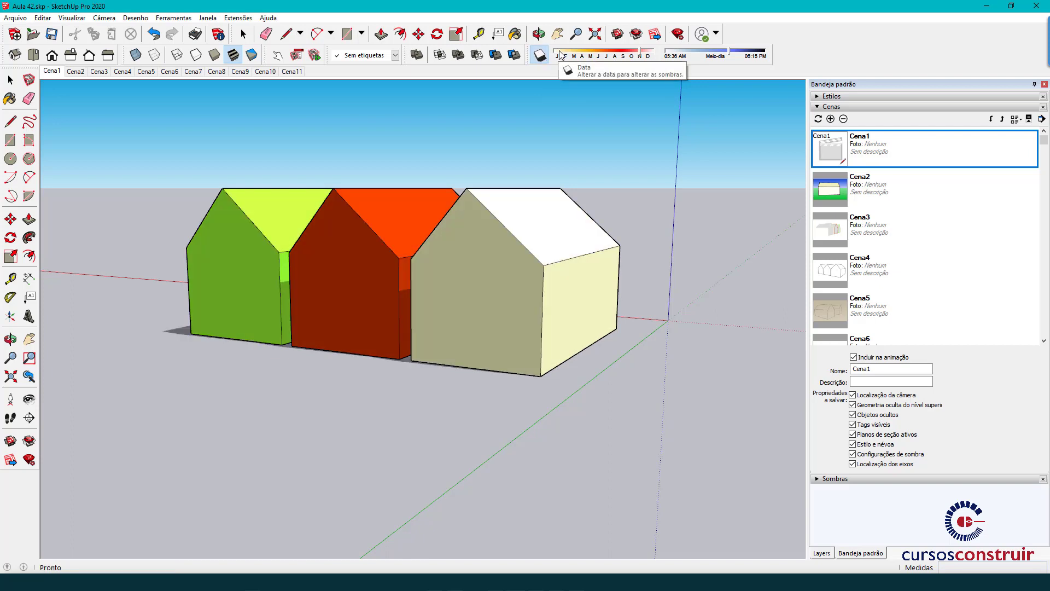
mouse_move(640, 55)
left_mouse_down()
mouse_move(563, 56)
mouse_move(654, 57)
mouse_move(577, 60)
mouse_move(632, 62)
left_mouse_up()
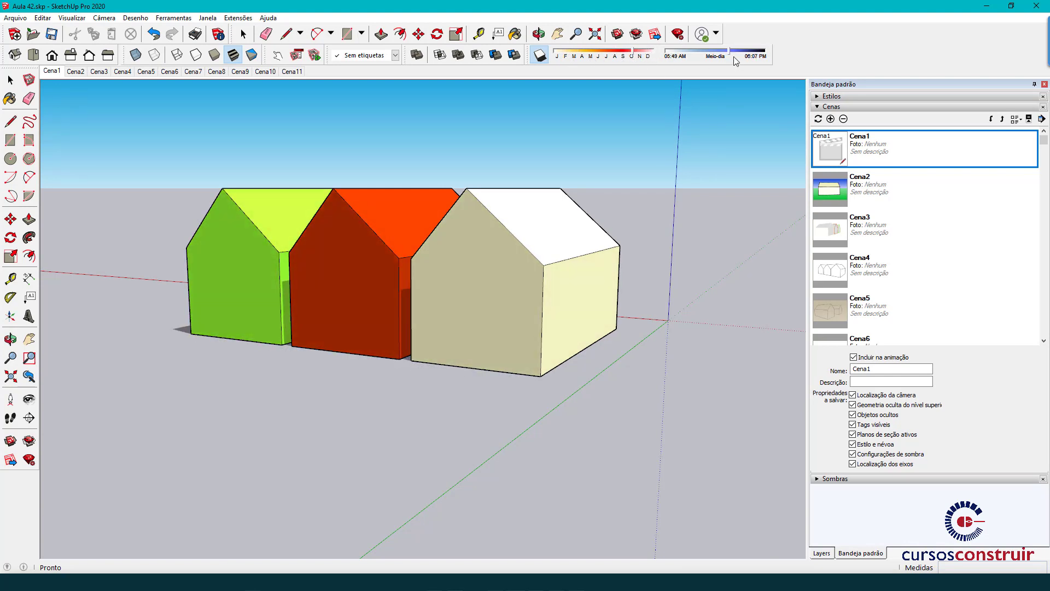
left_click_drag(733, 59, 690, 64)
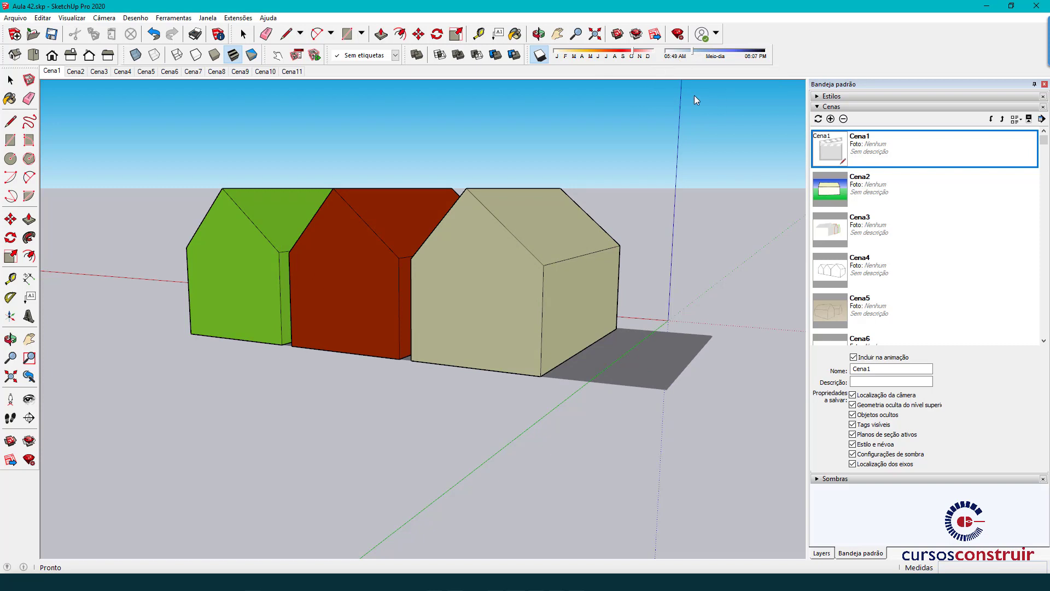
Step: Collapse the scenes list, expand the detailed shadow settings, and toggle the shadows off and back on from there
left_click(819, 107)
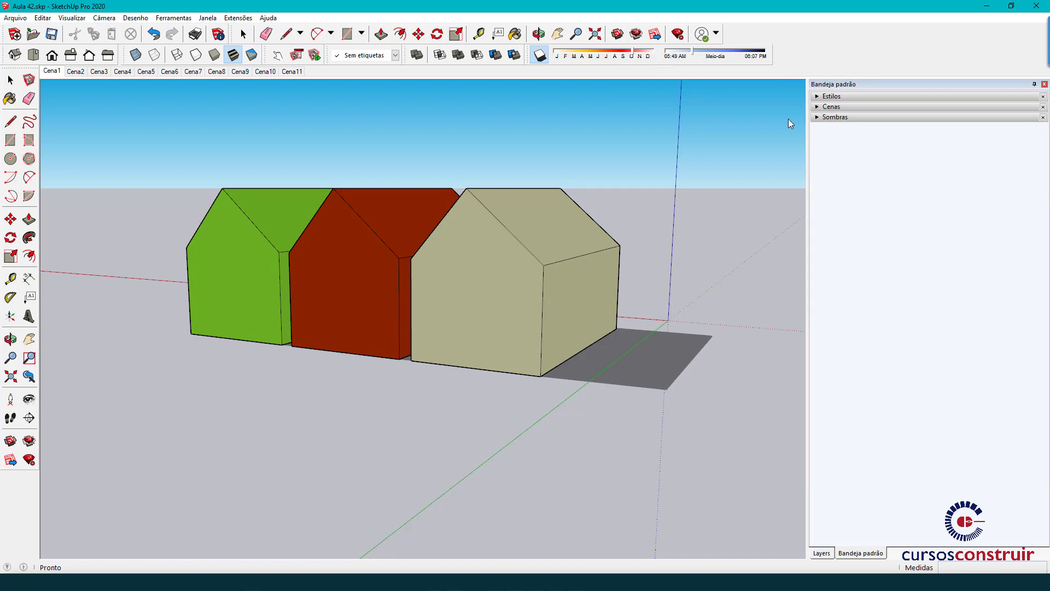
left_click(817, 118)
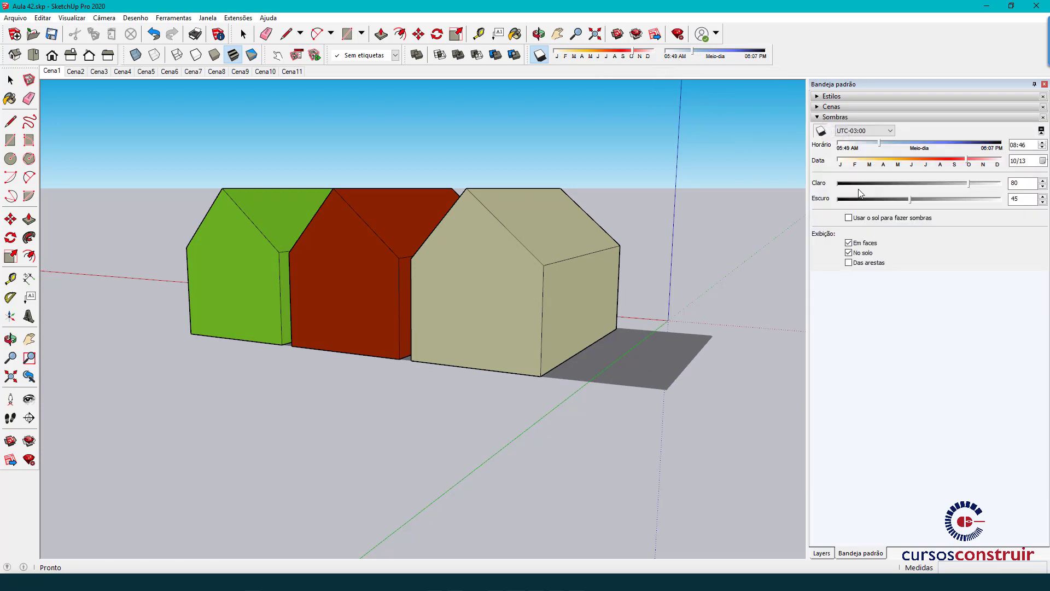
left_click(821, 132)
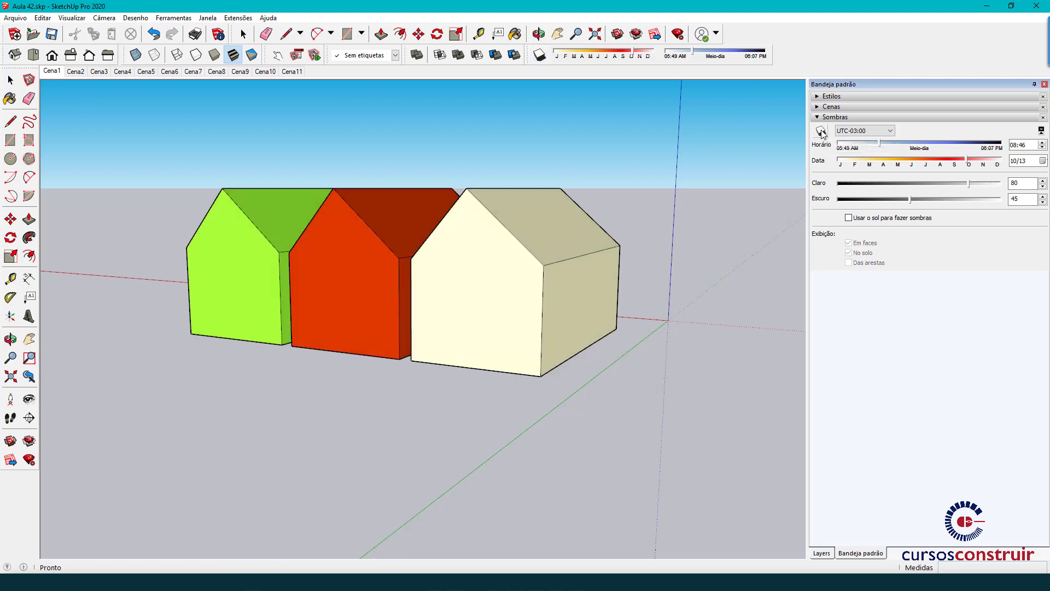
left_click(821, 132)
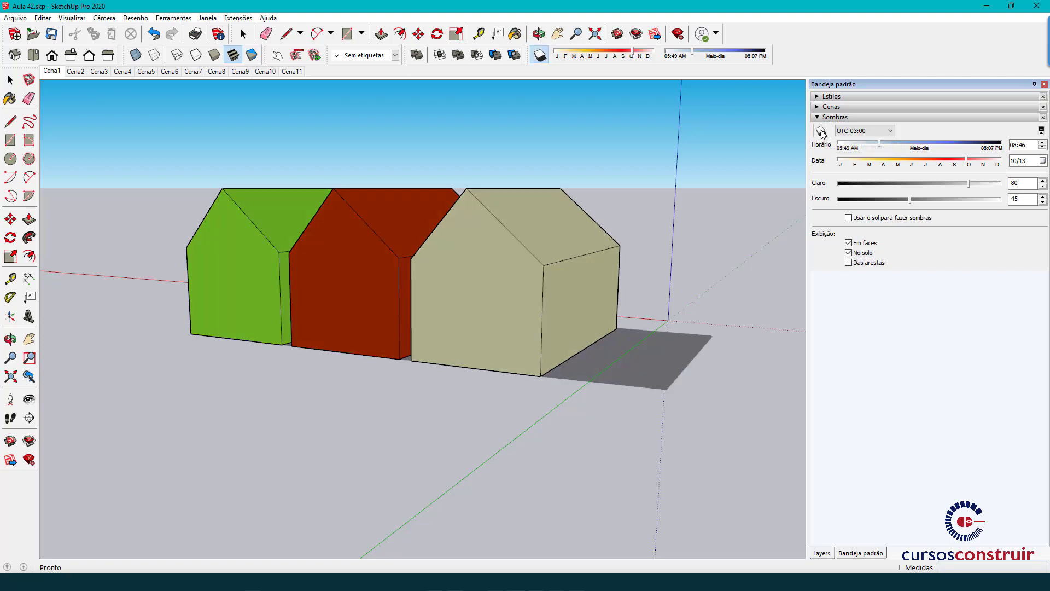
left_click(889, 132)
left_click(889, 132)
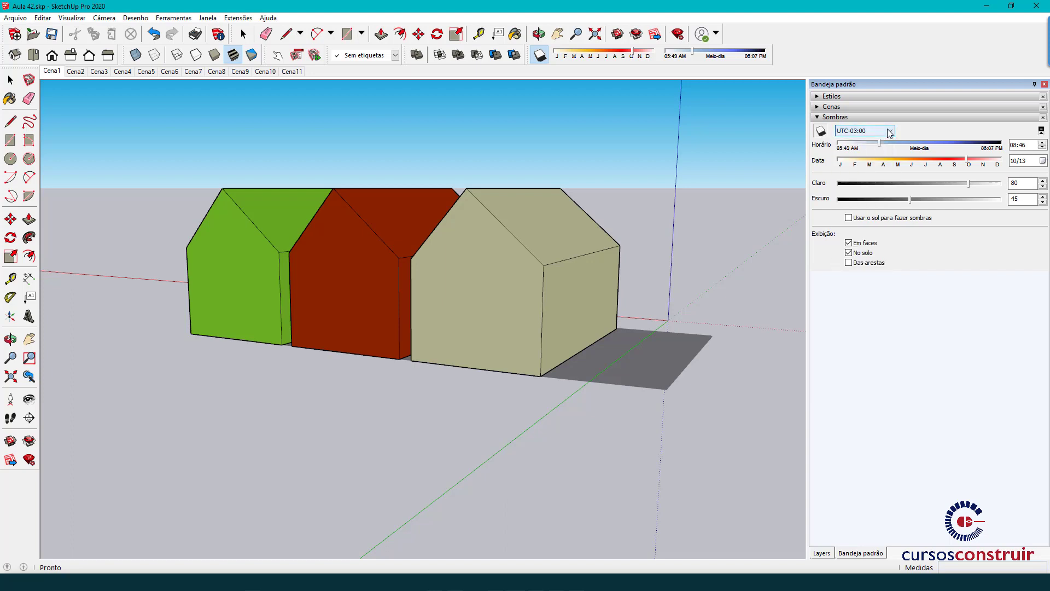
Step: Set the shadow time to 09:45
left_click(1015, 144)
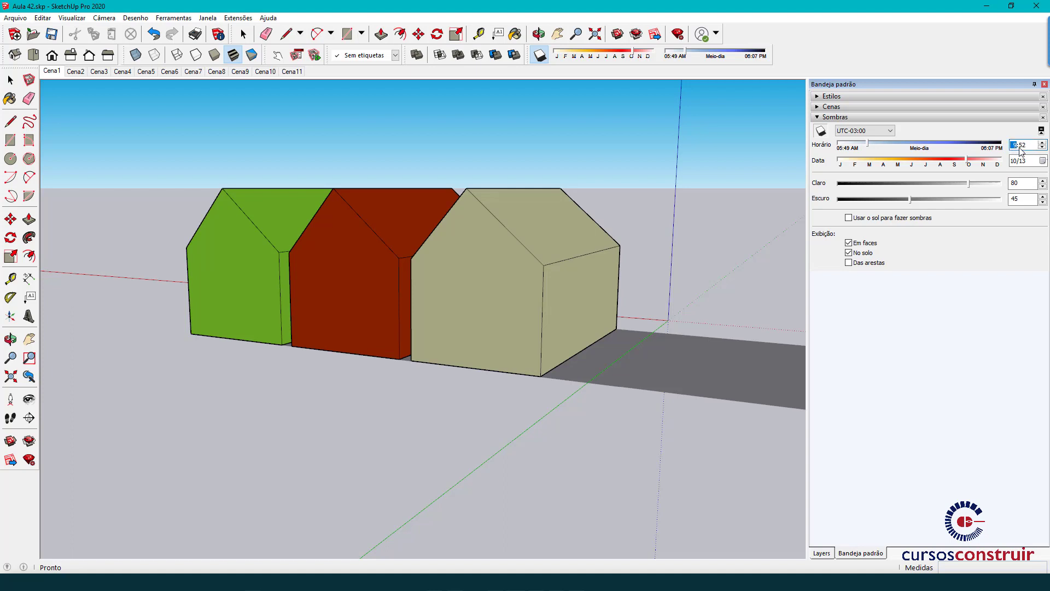
type("09:4")
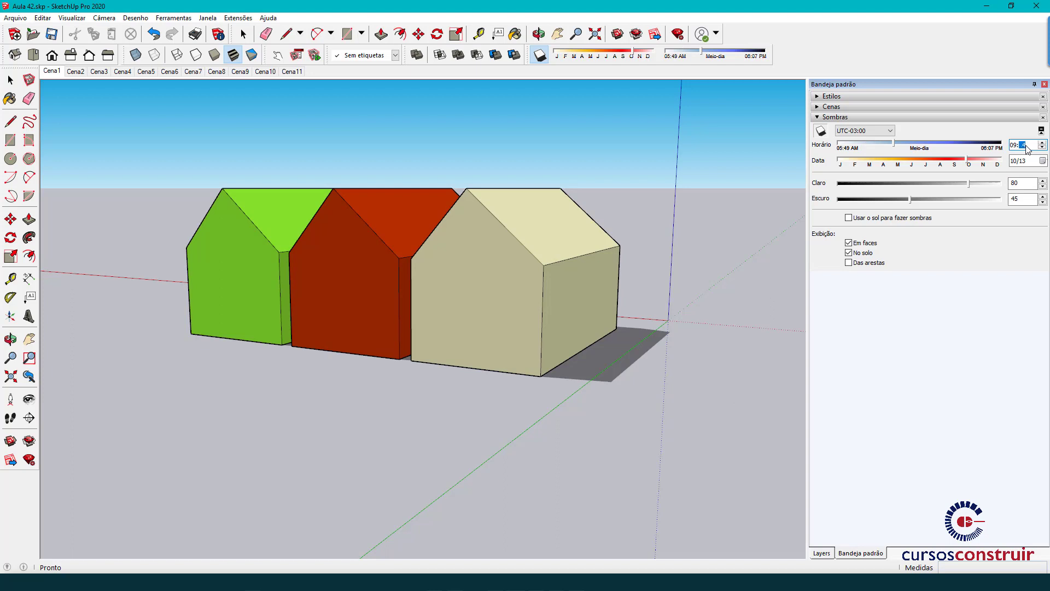
type("5")
Step: Change the shadow date to June 8 using the calendar
left_click(1043, 160)
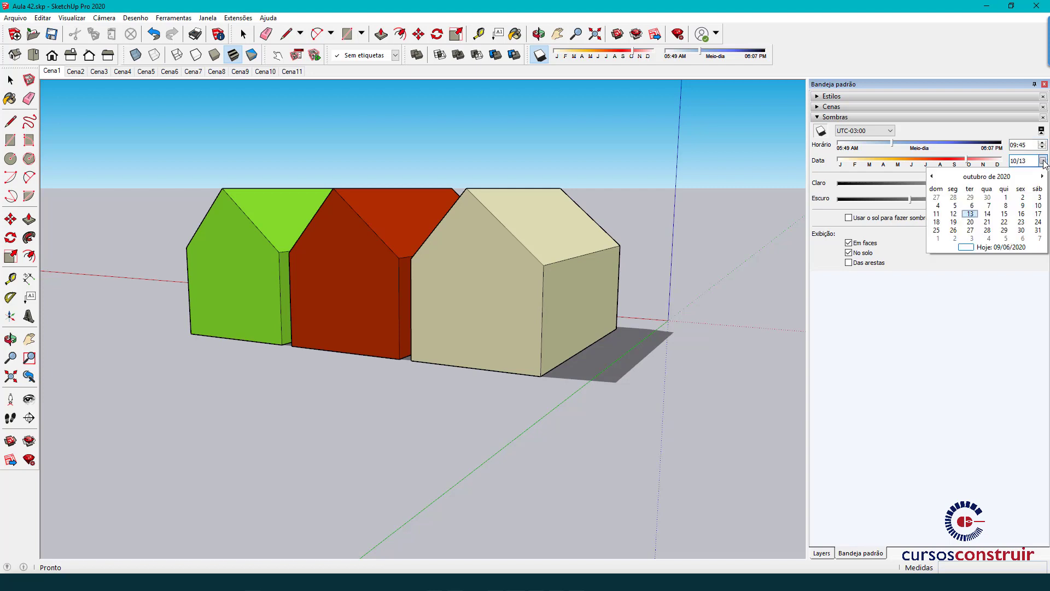
left_click(932, 177)
left_click(932, 176)
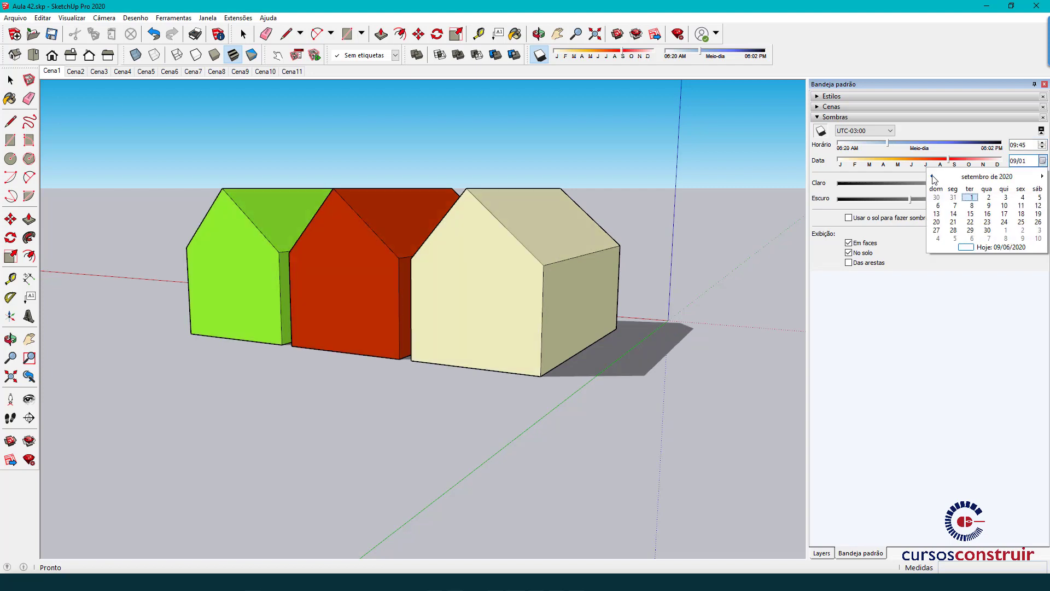
left_click(933, 177)
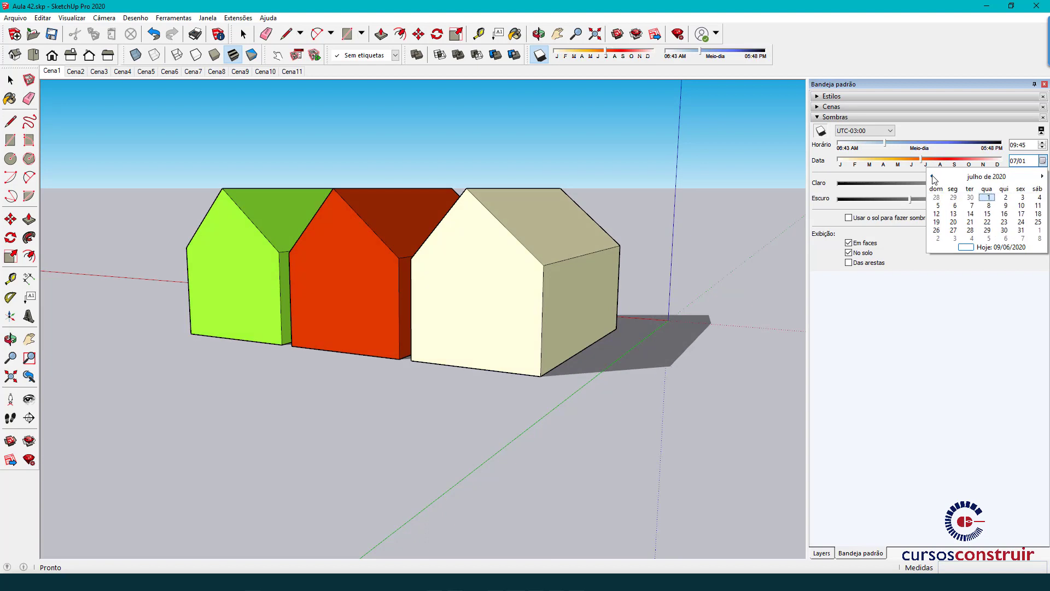
left_click(933, 177)
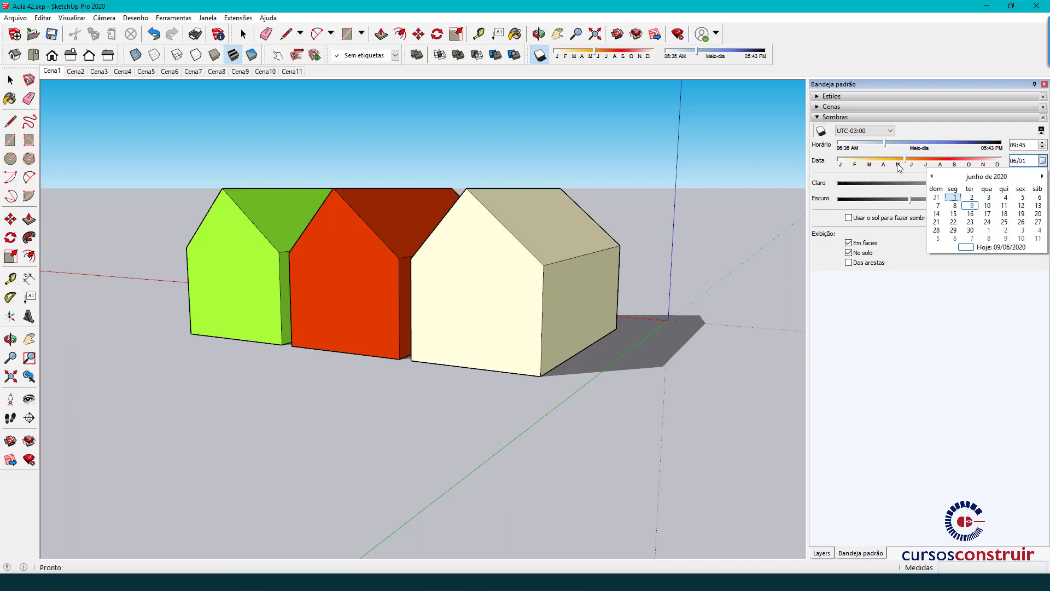
left_click(955, 206)
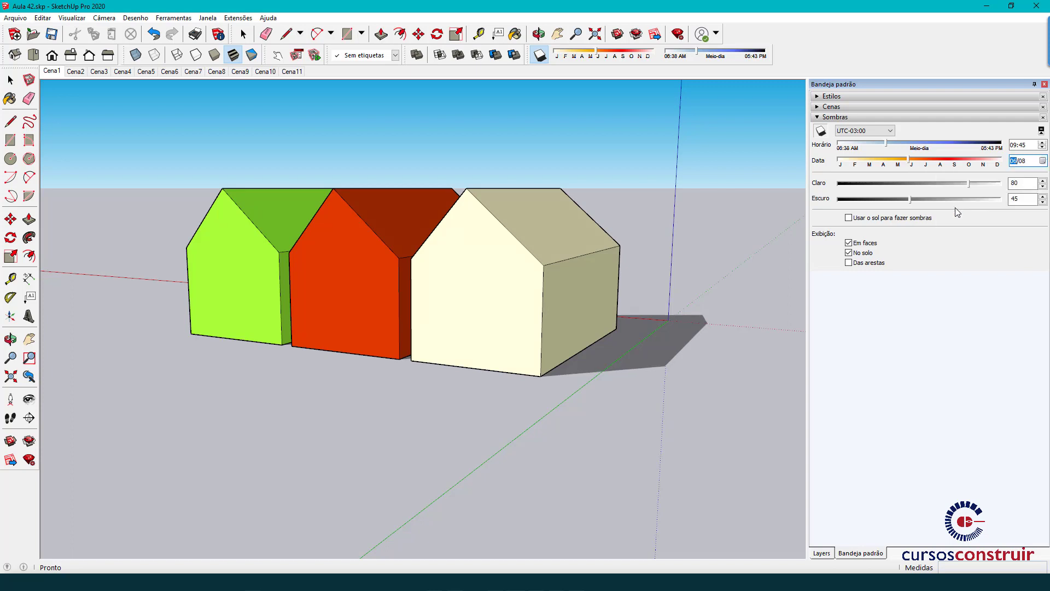
Step: Adjust the shadow brightness, setting the light value to 86 and the dark value to 45
left_click(1031, 146)
left_click(969, 183)
mouse_move(999, 185)
left_mouse_down()
mouse_move(851, 190)
mouse_move(978, 192)
left_mouse_up()
mouse_move(911, 204)
left_mouse_down()
mouse_move(849, 210)
mouse_move(964, 204)
mouse_move(897, 210)
mouse_move(913, 207)
left_mouse_up()
Step: Hide the cast shadows and enable using the sun to shade the houses' faces
middle_click_drag(695, 229, 765, 203)
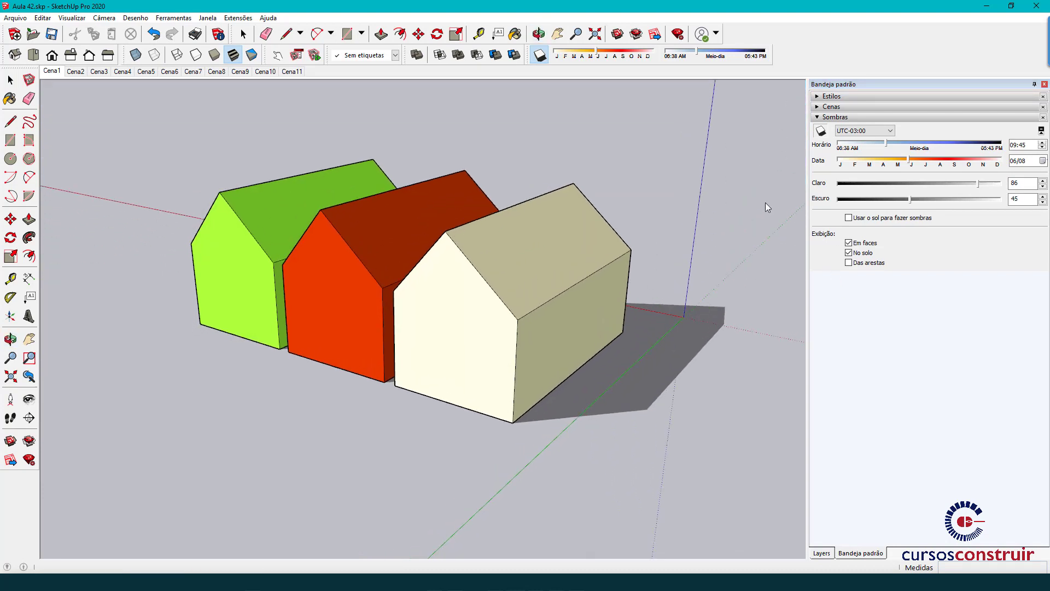
left_click(820, 131)
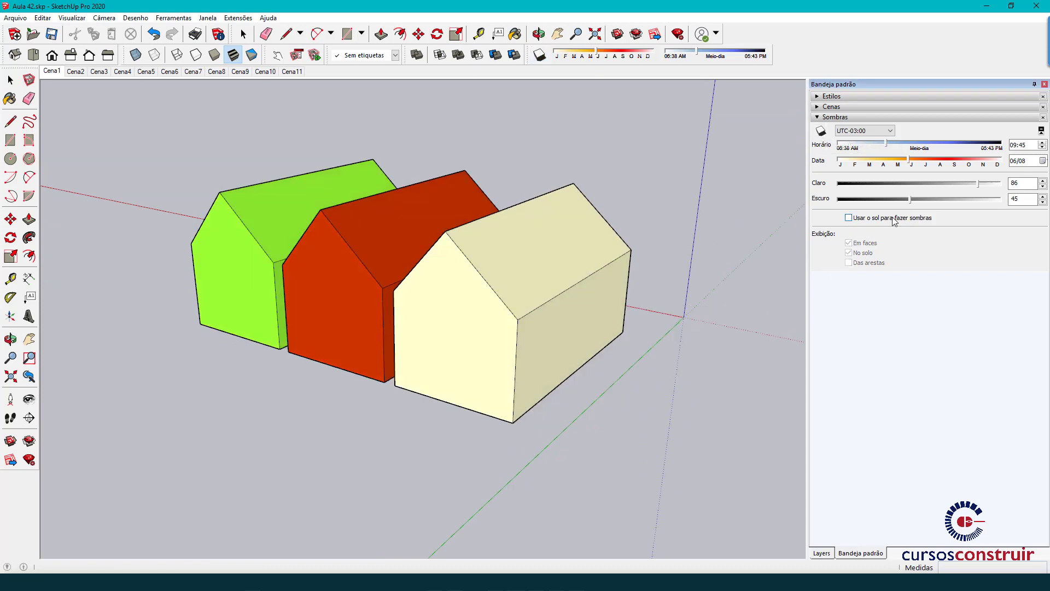
left_click(849, 217)
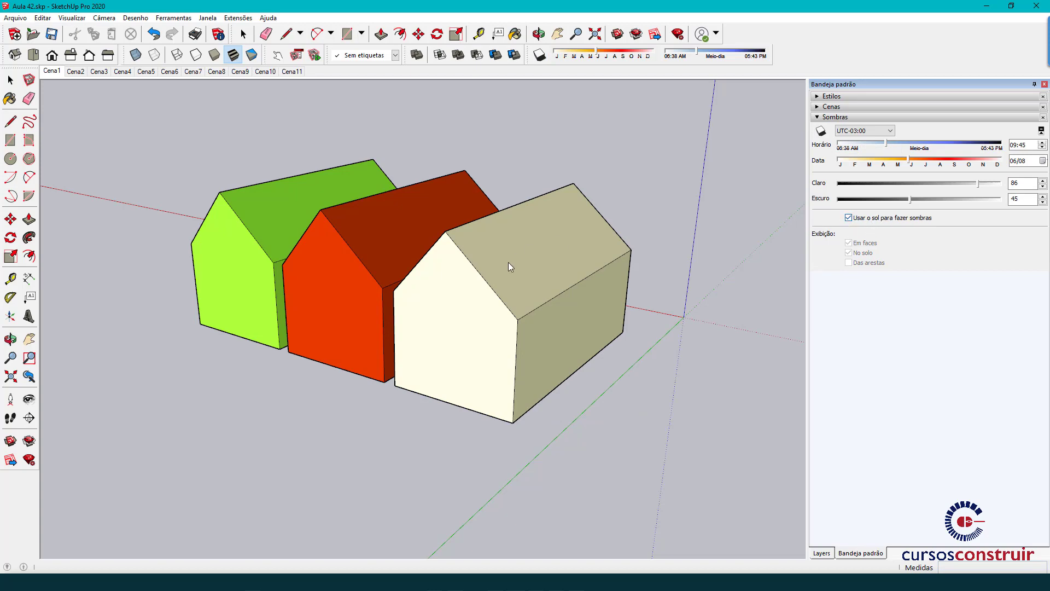
middle_click_drag(508, 262, 569, 274)
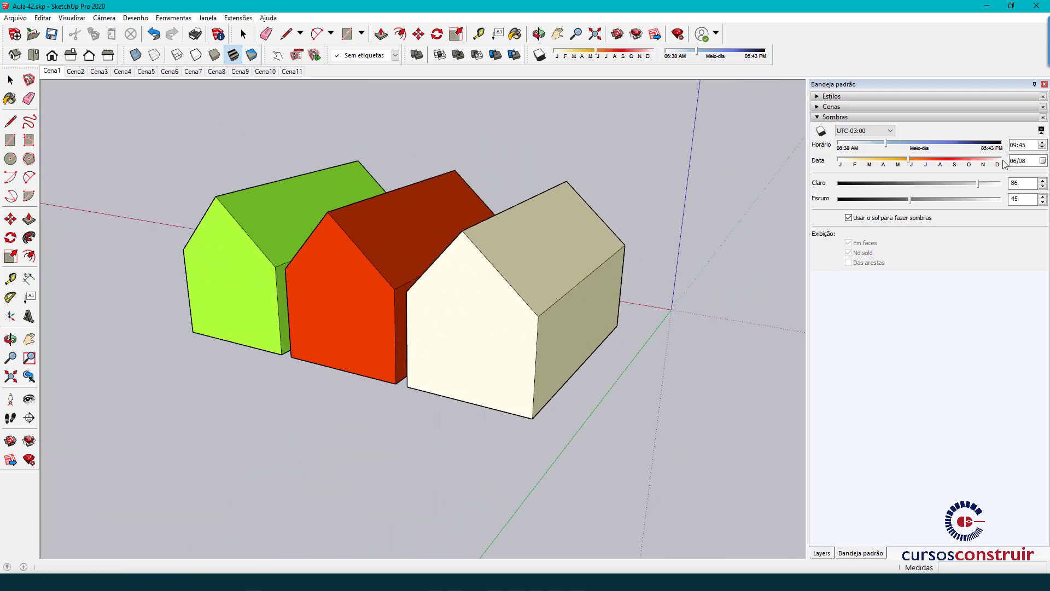
Step: Set the sun to 10:33 on 04/22, and switch from sun-only shading back to displayed shadows
mouse_move(888, 145)
left_mouse_down()
mouse_move(846, 146)
mouse_move(993, 147)
mouse_move(870, 147)
mouse_move(982, 161)
mouse_move(877, 161)
mouse_move(888, 161)
mouse_move(882, 145)
mouse_move(900, 145)
left_mouse_up()
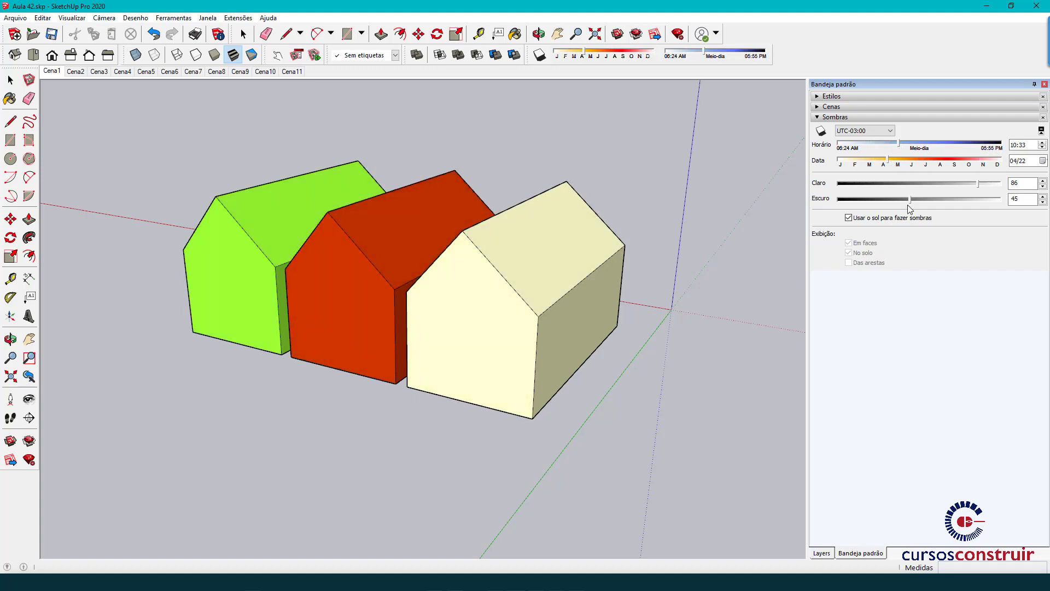
left_click(849, 217)
left_click(822, 131)
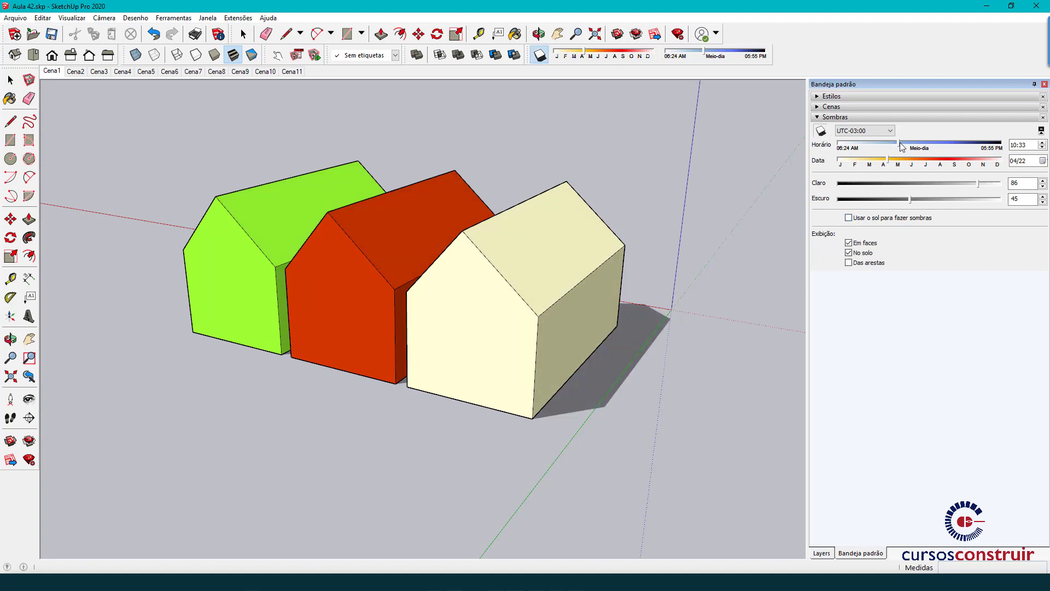
Step: Re-enable using the sun for shading and shift the shadow time through 12:28 to 09:51
left_click_drag(899, 144, 898, 176)
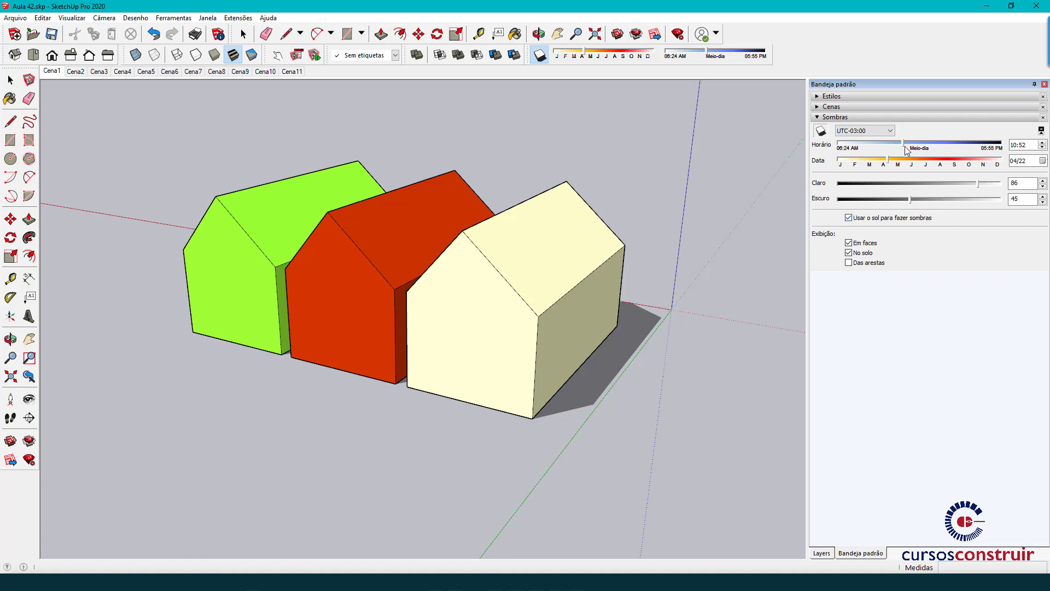
left_click_drag(903, 143, 925, 149)
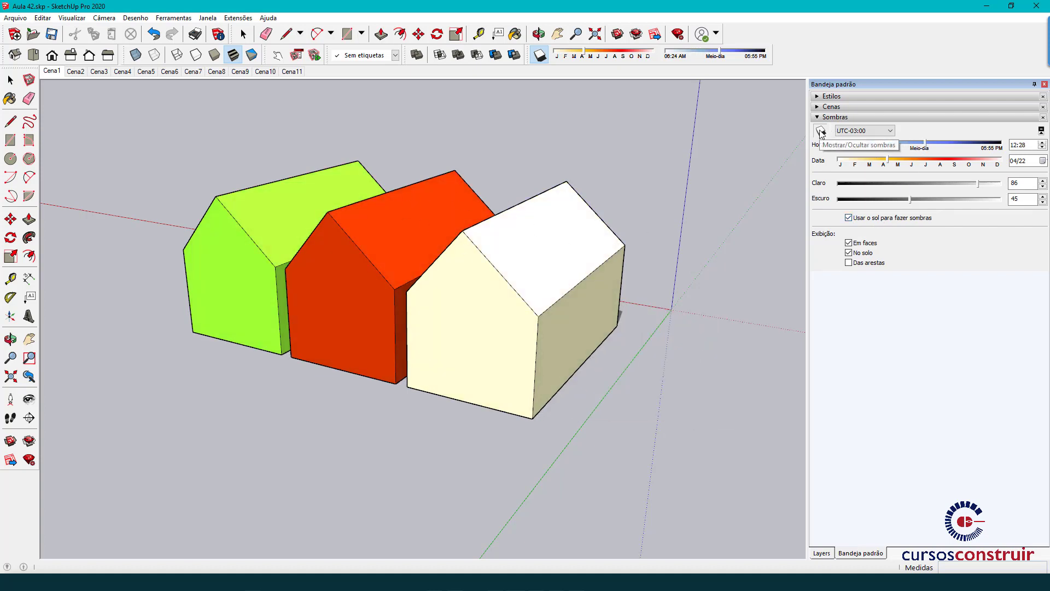
left_click(849, 219)
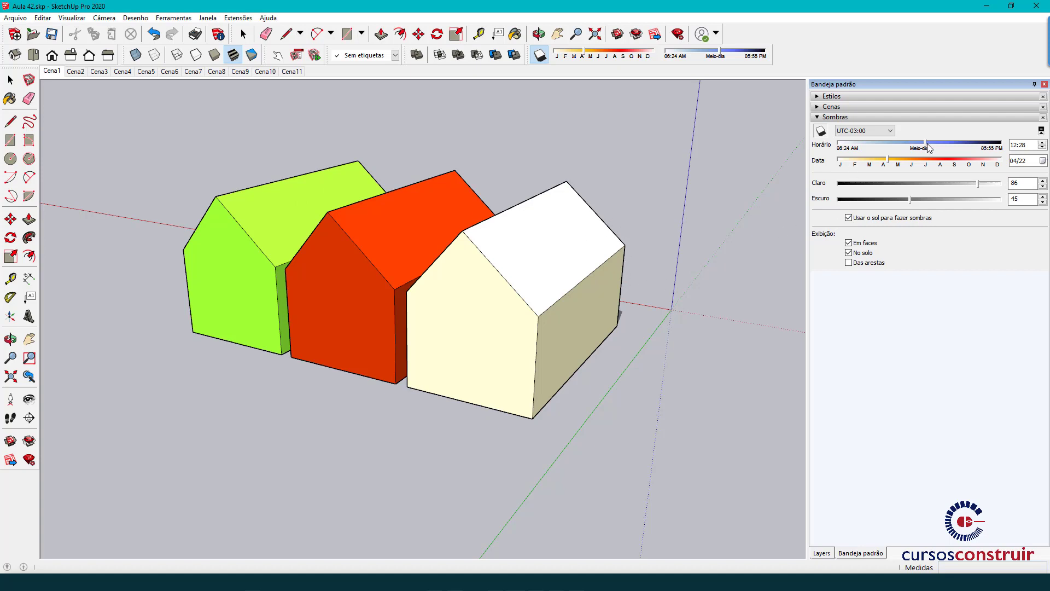
left_click_drag(926, 143, 890, 145)
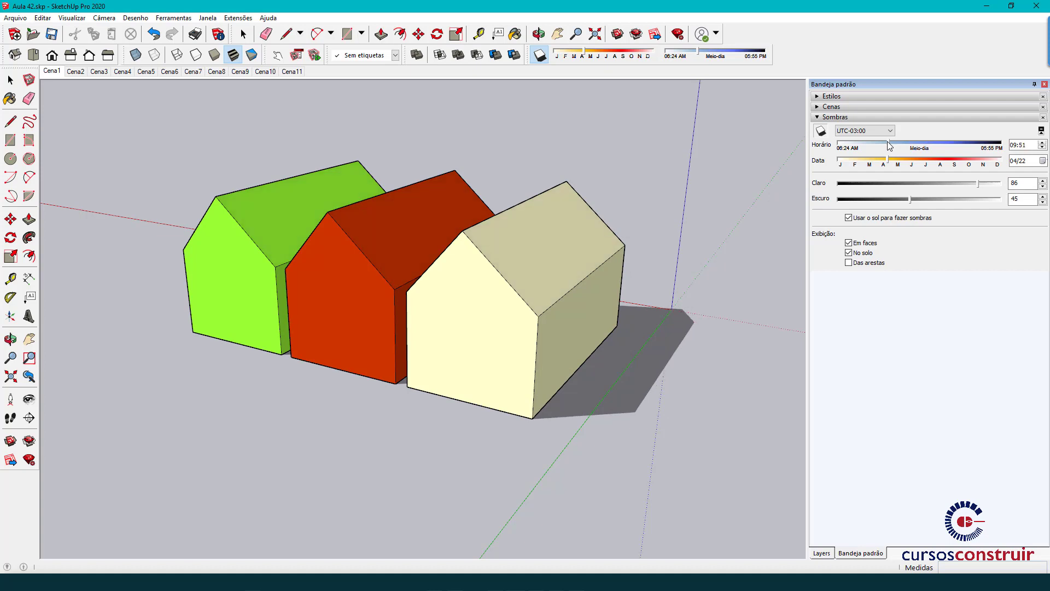
Step: Toggle the ground and face shadow display options, leaving only shadows on faces enabled
left_click(849, 253)
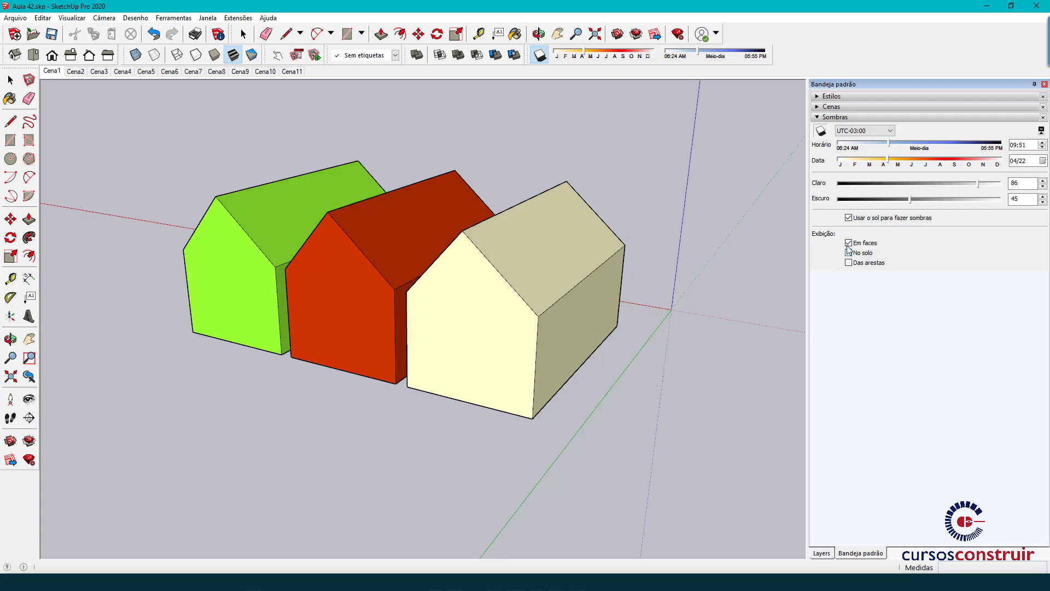
left_click(849, 252)
left_click(849, 253)
left_click(849, 252)
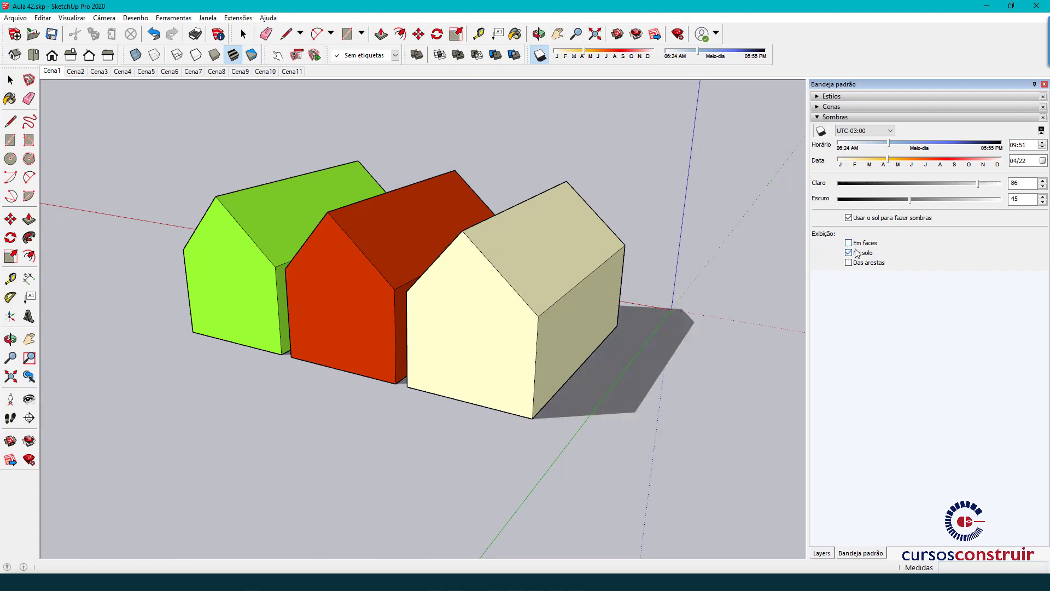
left_click(849, 242)
left_click(849, 253)
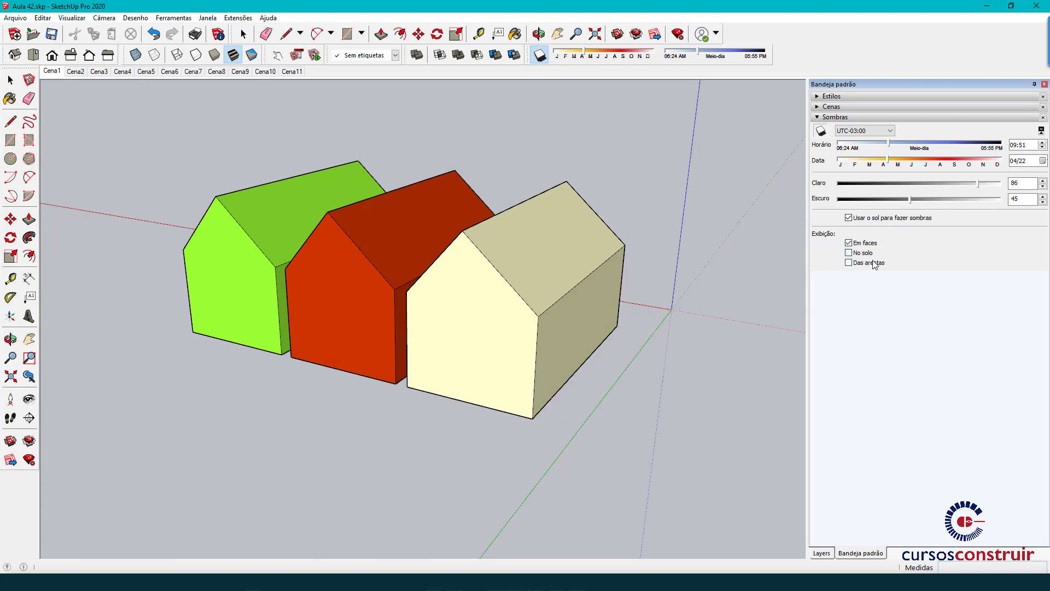
left_click(849, 253)
left_click(849, 253)
Step: Draw a small rectangle on the ground beside the cream house, near the green axis
middle_click_drag(445, 283, 529, 266)
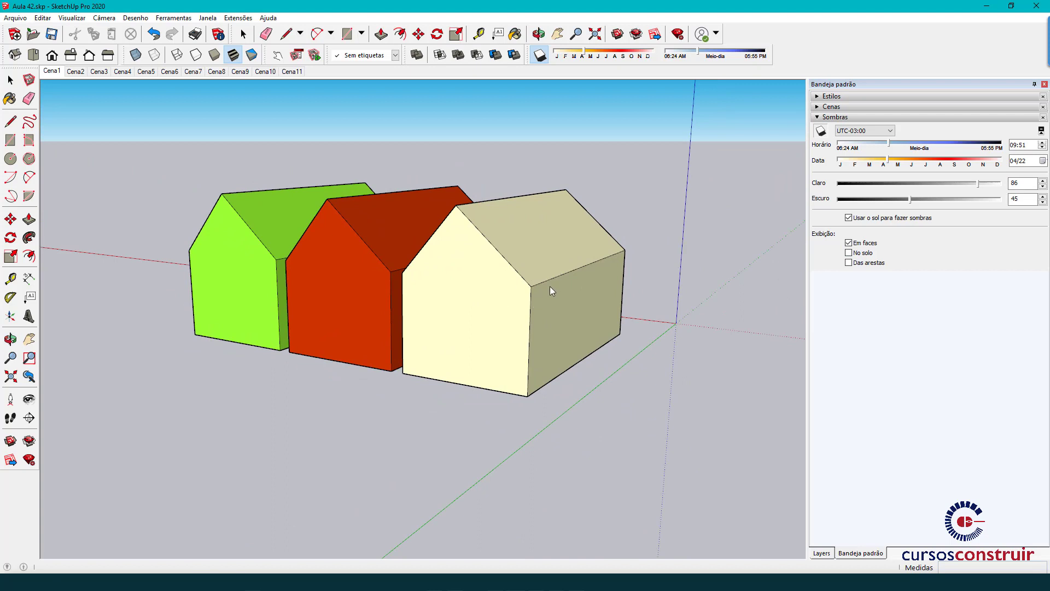
scroll(550, 287, "down", 1)
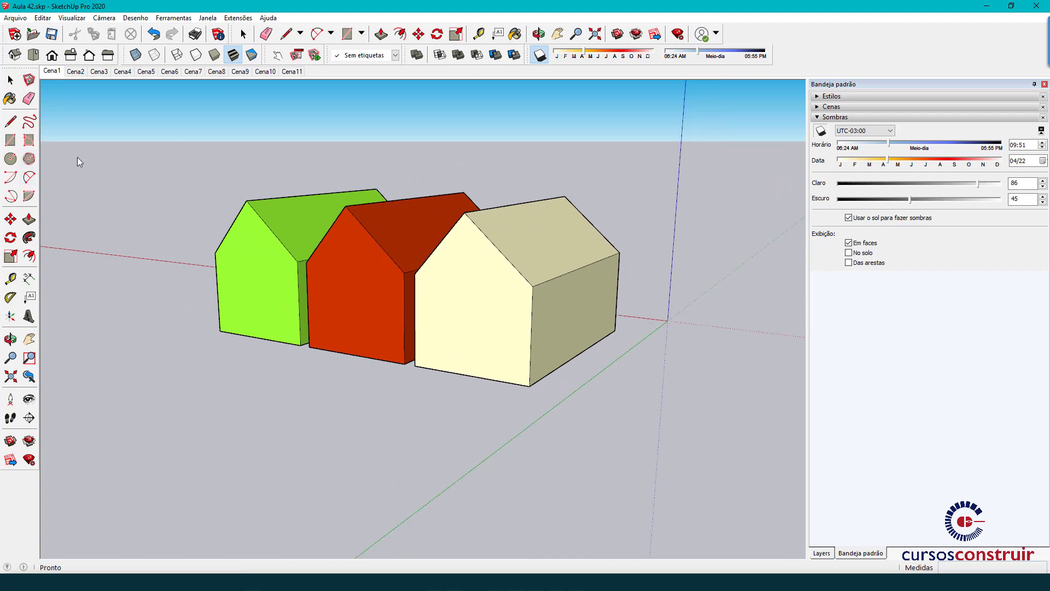
left_click(10, 140)
left_click(615, 368)
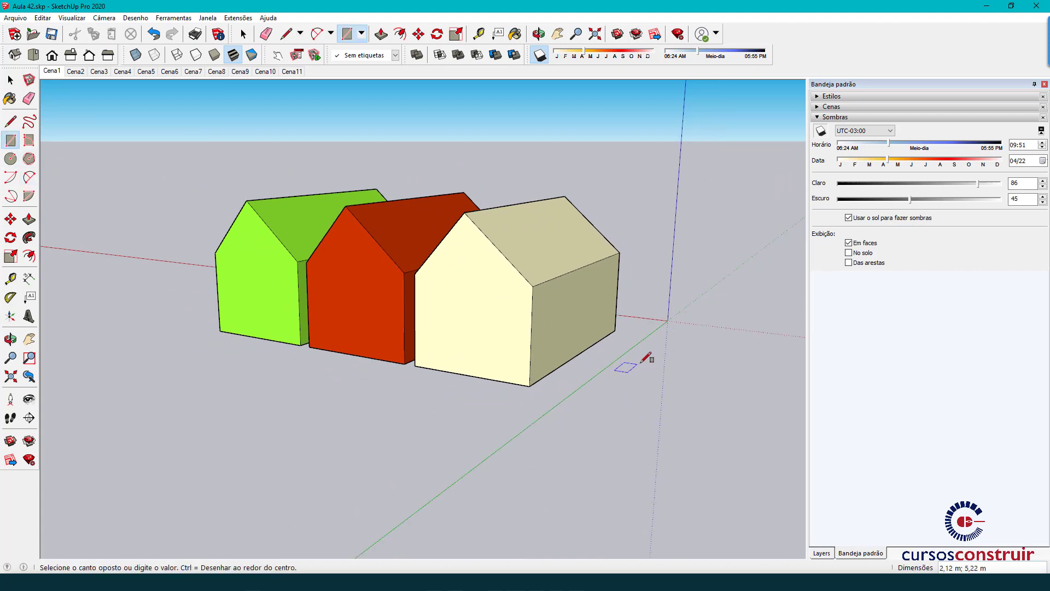
left_click(644, 364)
Step: Push/Pull the small ground rectangle beside the cream house upward into a tall column rising above the house roofs
key("p")
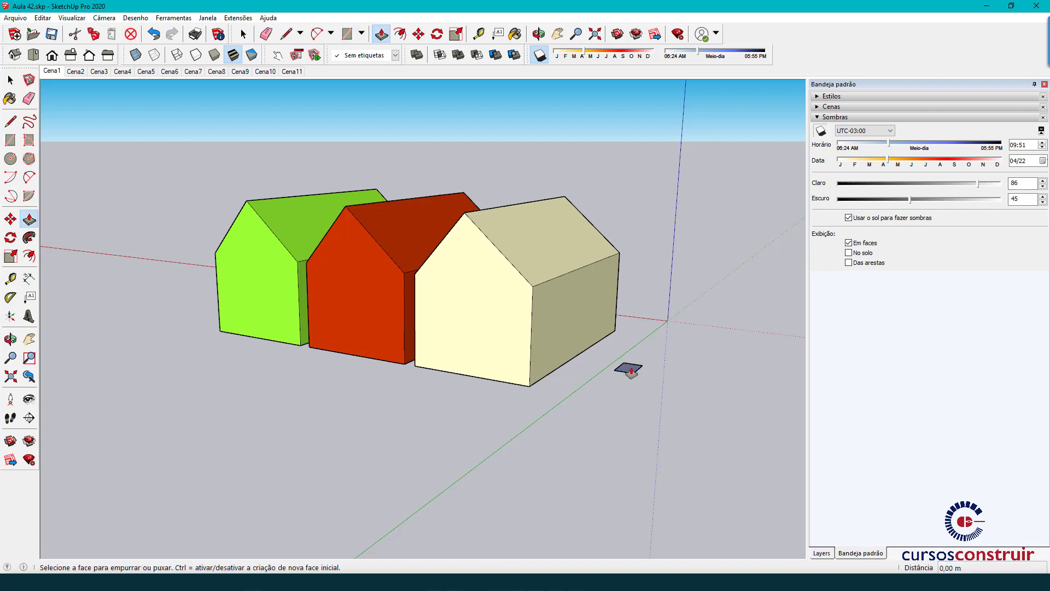
left_click_drag(629, 368, 626, 356)
left_click(628, 363)
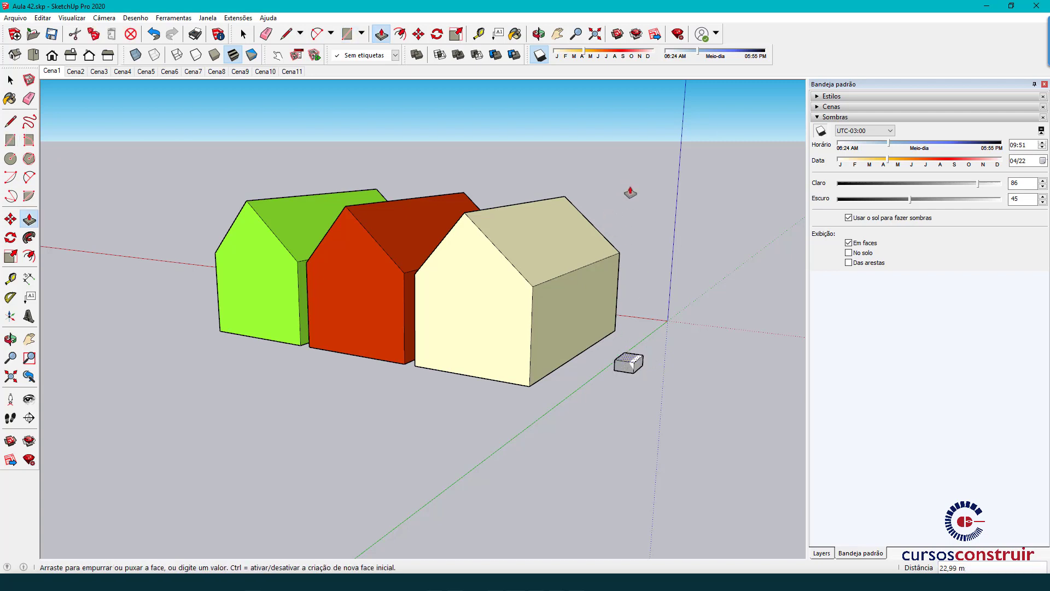
left_click(640, 131)
key("space")
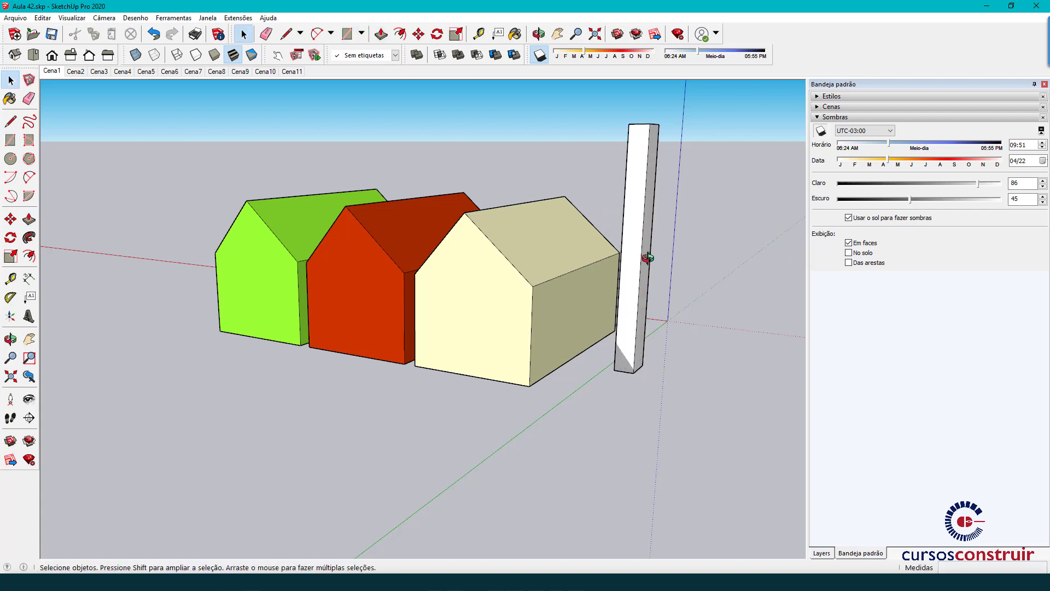
Step: Set the shadow time to 14:35 with sun-only shading off, and toggle the display options until faces, ground and edges are all enabled
middle_click_drag(648, 258, 654, 306)
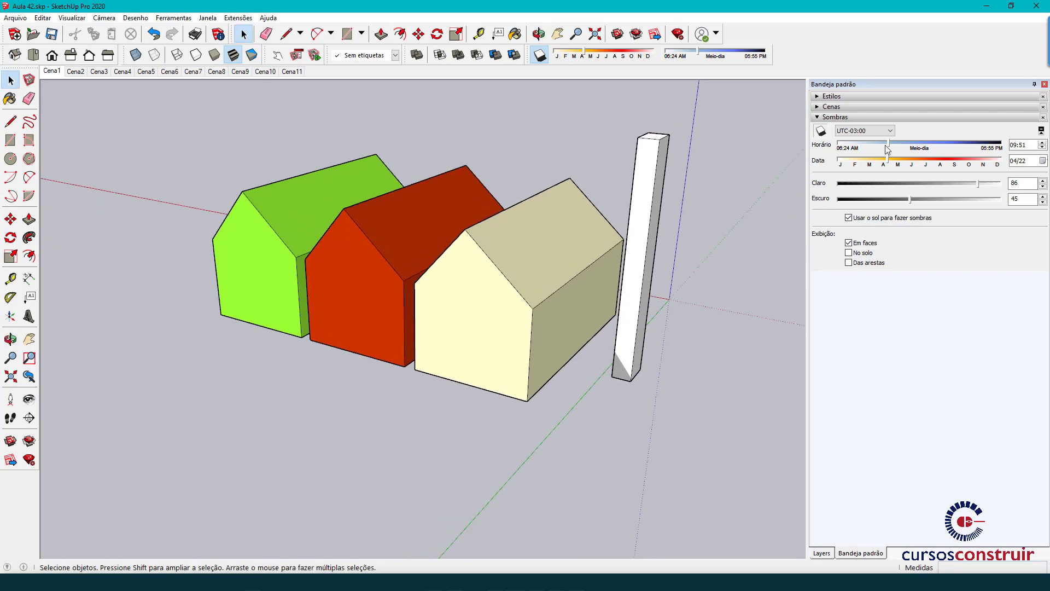
mouse_move(892, 146)
left_mouse_down()
mouse_move(865, 146)
mouse_move(955, 146)
left_mouse_up()
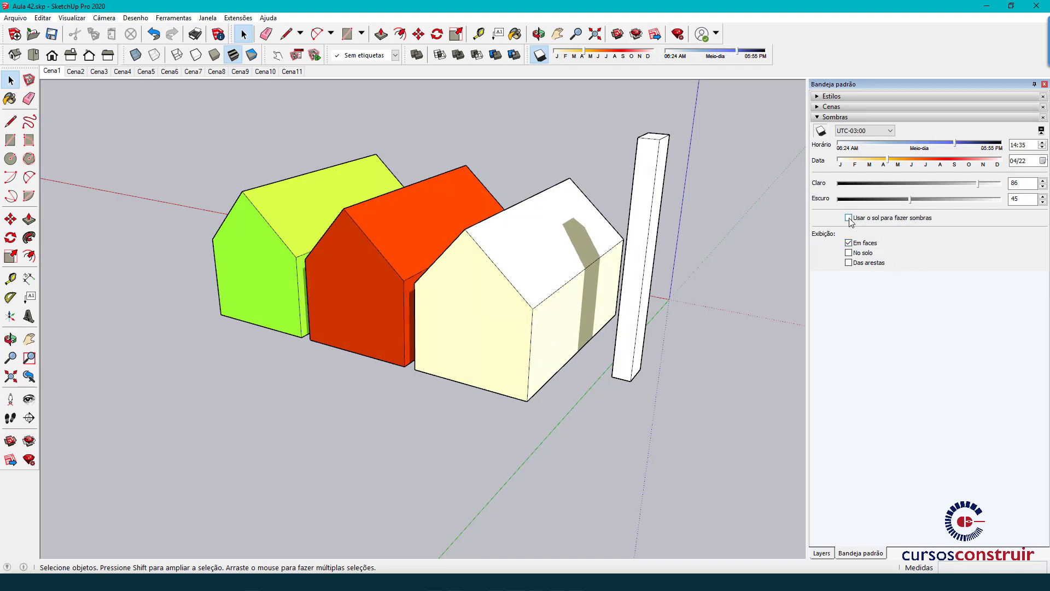
left_click(849, 242)
left_click(849, 253)
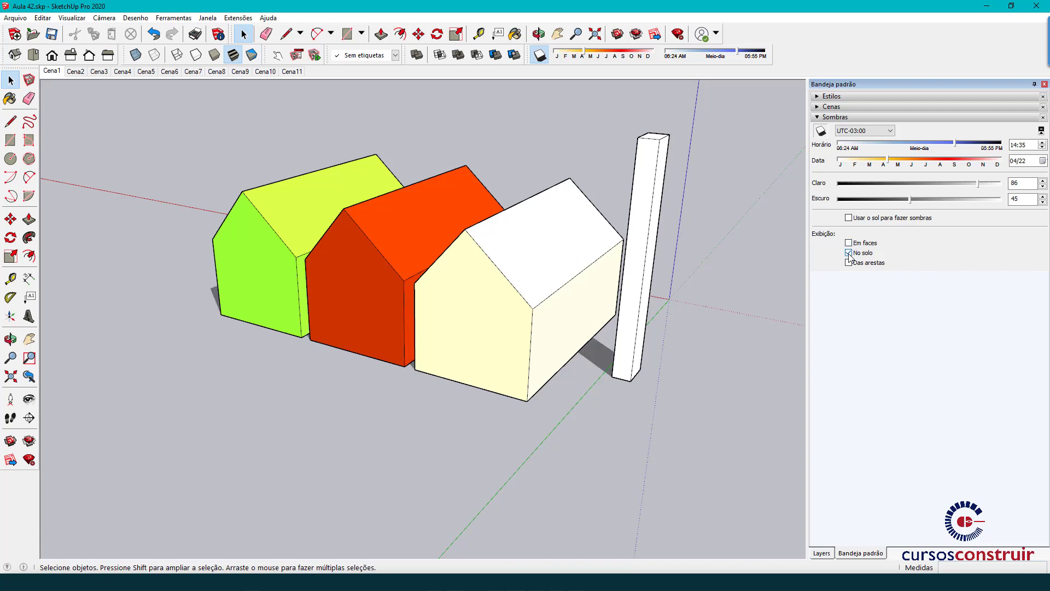
left_click(848, 243)
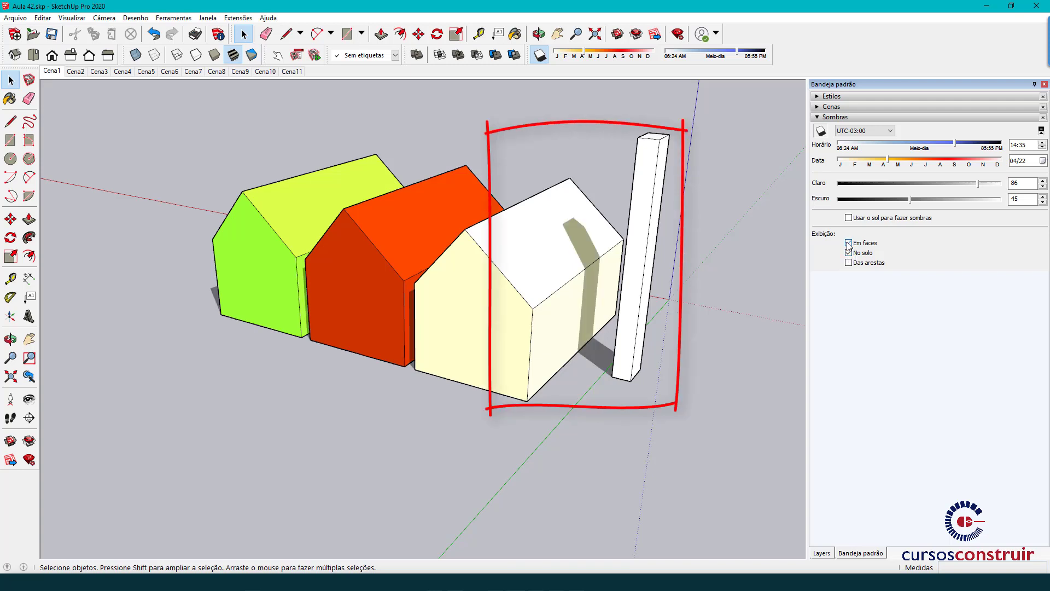
left_click(849, 253)
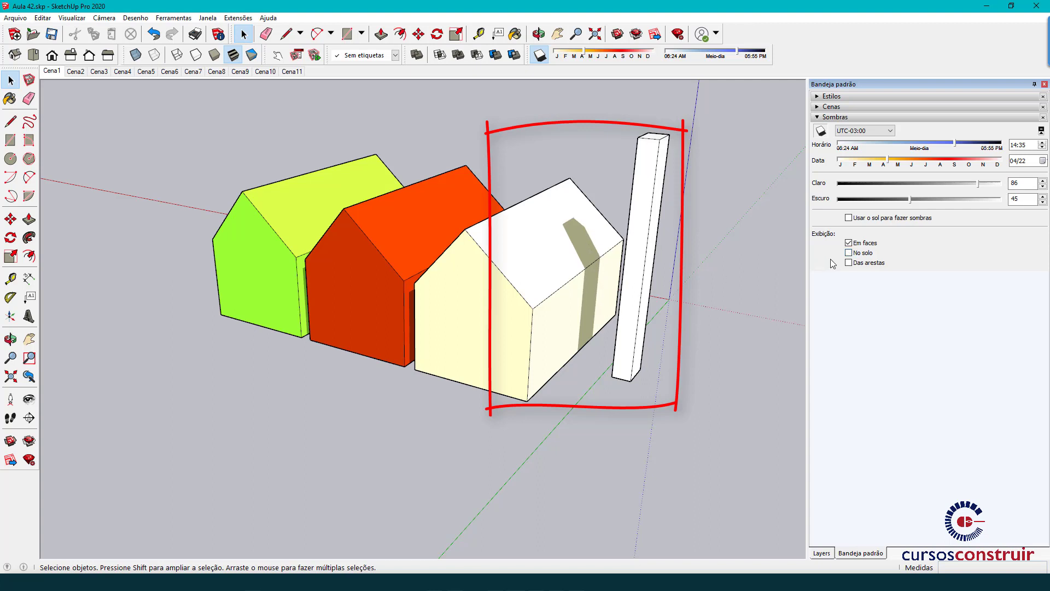
left_click(849, 254)
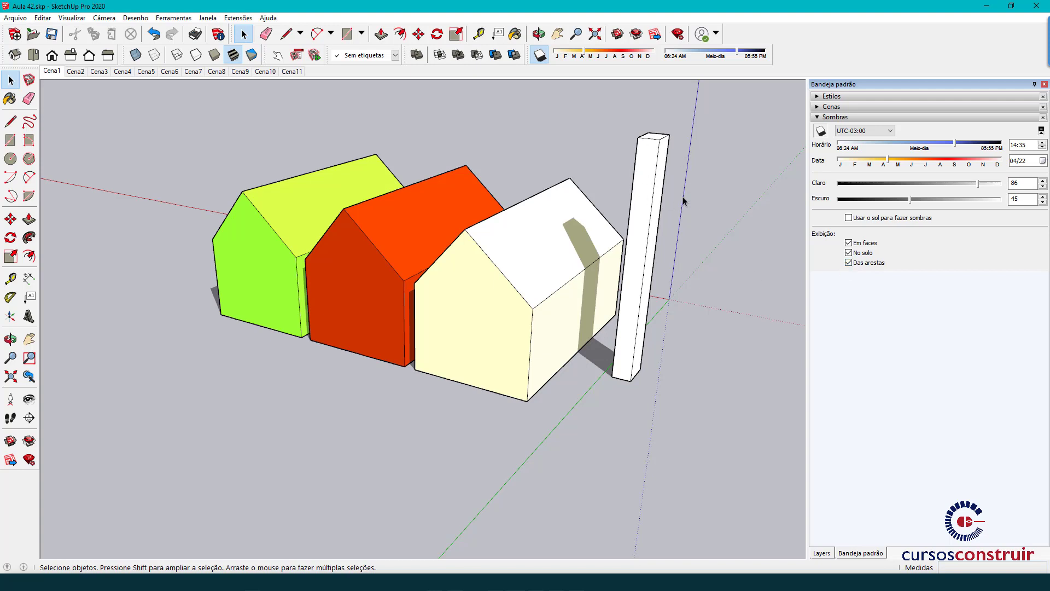
Step: Group the tall column and draw a freestanding vertical line about 38 m long beside it, near the cream house
triple_click(654, 163)
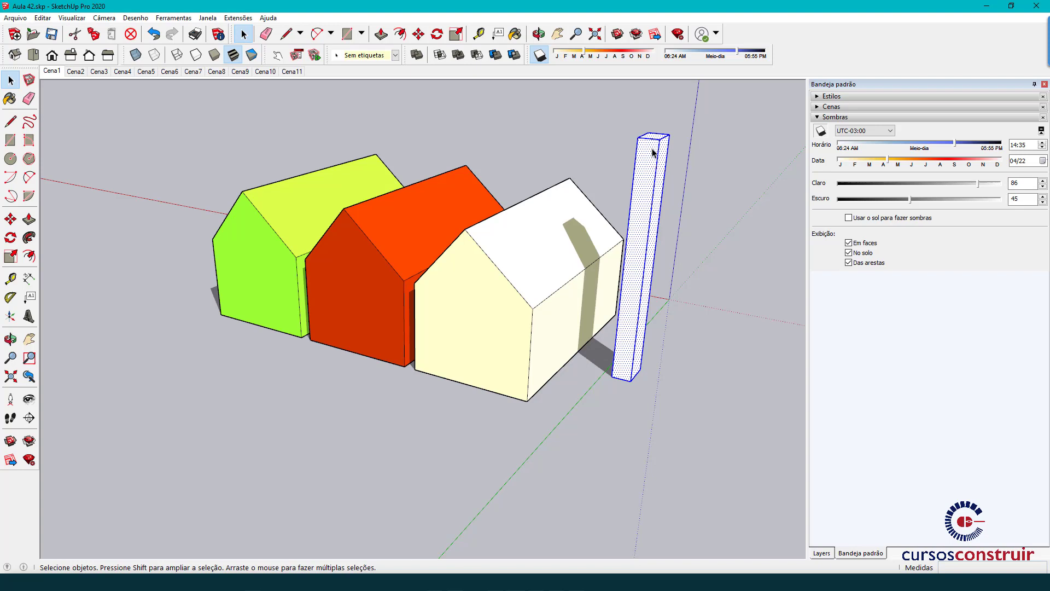
key("ctrl+g")
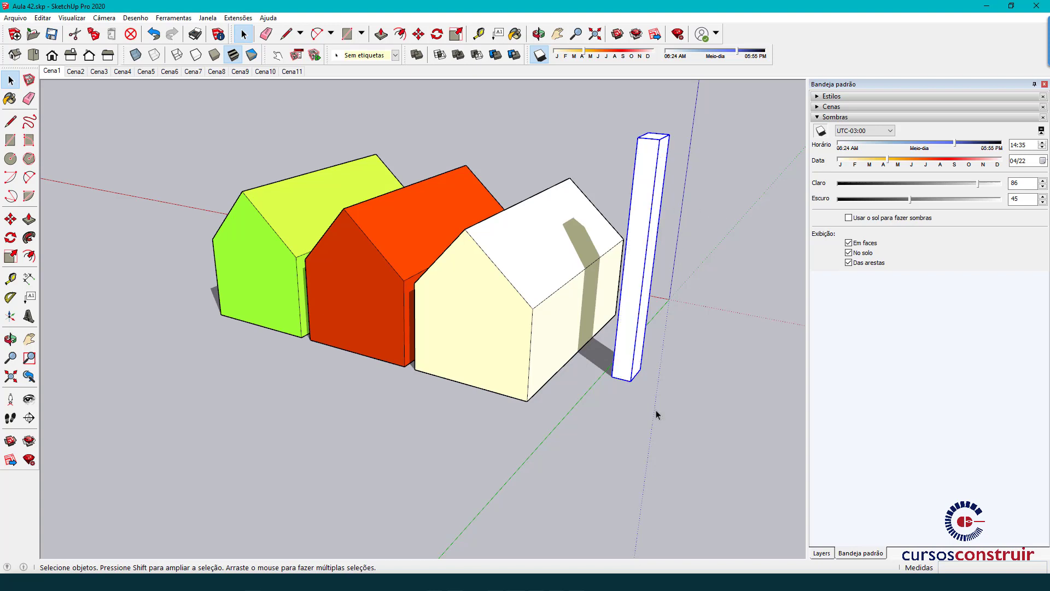
key("l")
left_click(595, 401)
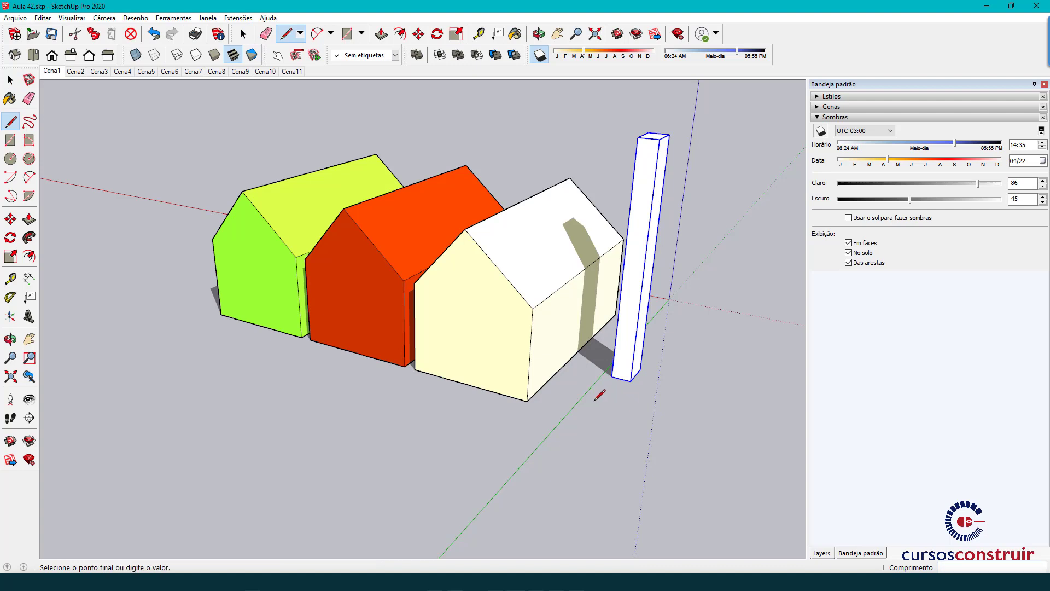
left_click(619, 145)
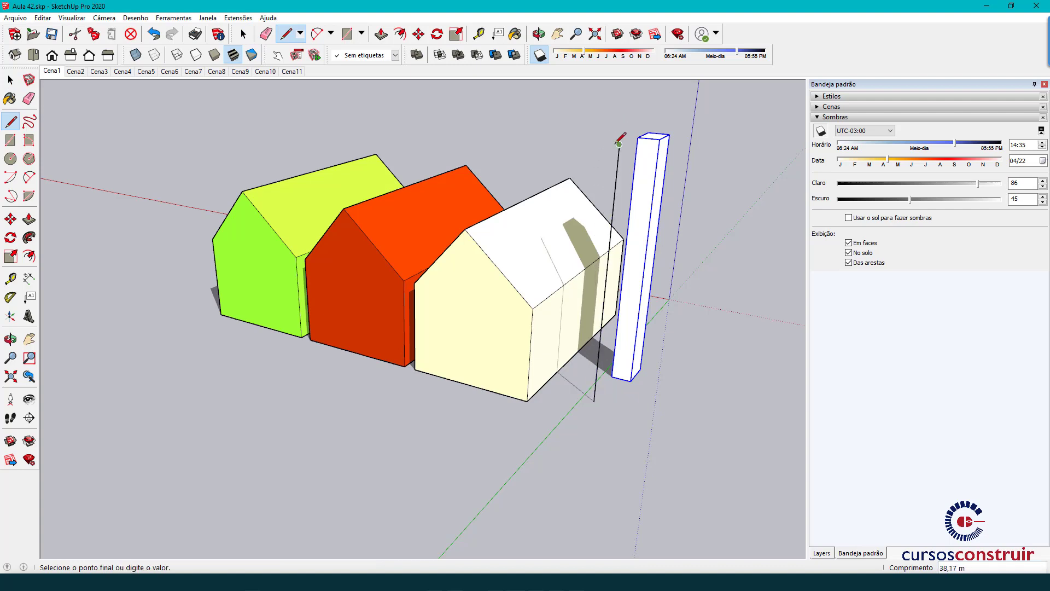
key("space")
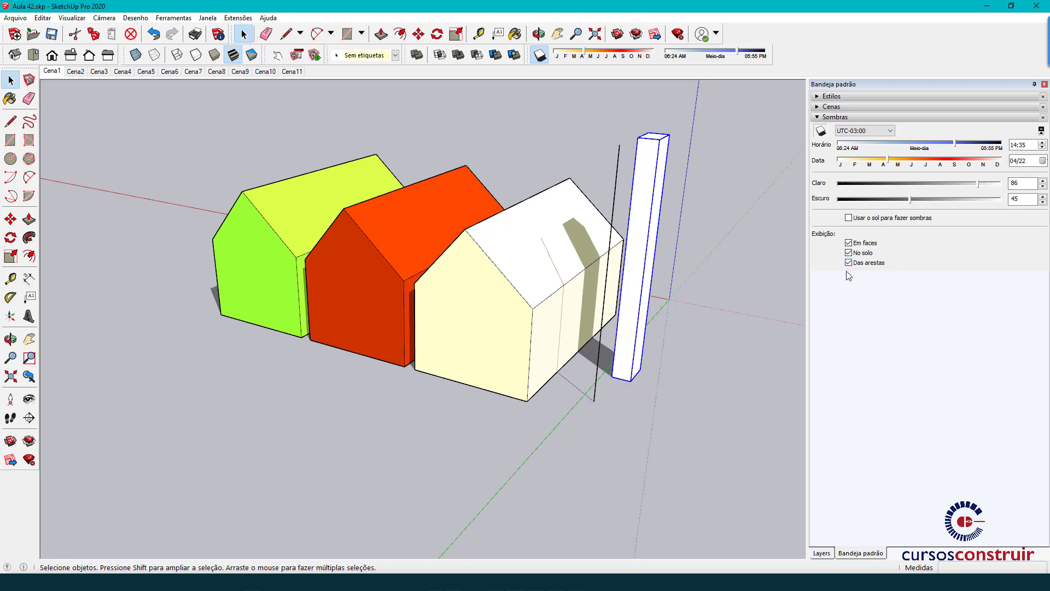
Step: Delete the freestanding vertical line and turn off shadows from edges
middle_click_drag(618, 351, 567, 332)
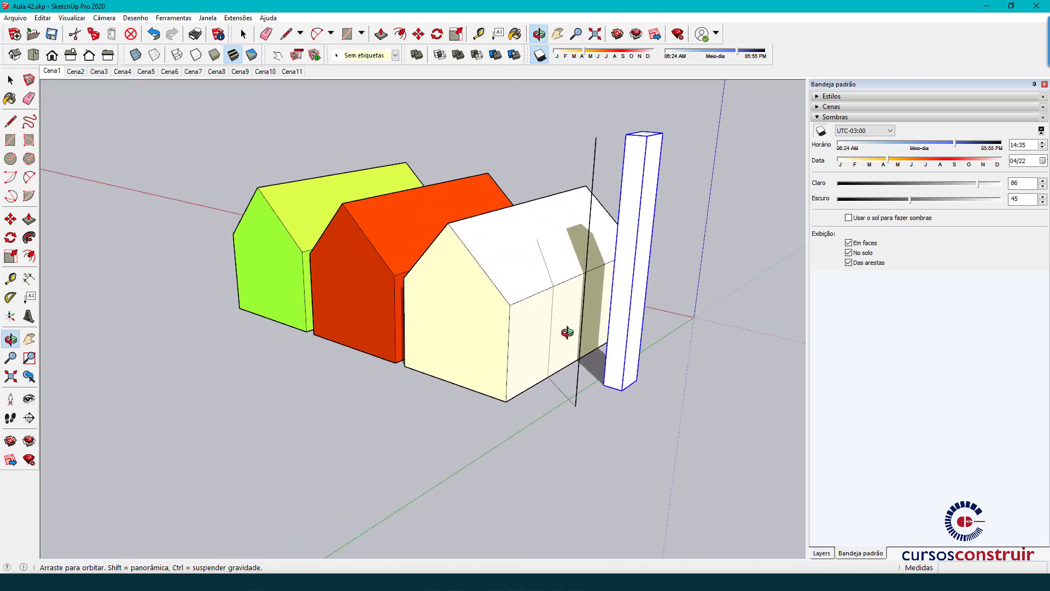
key("space")
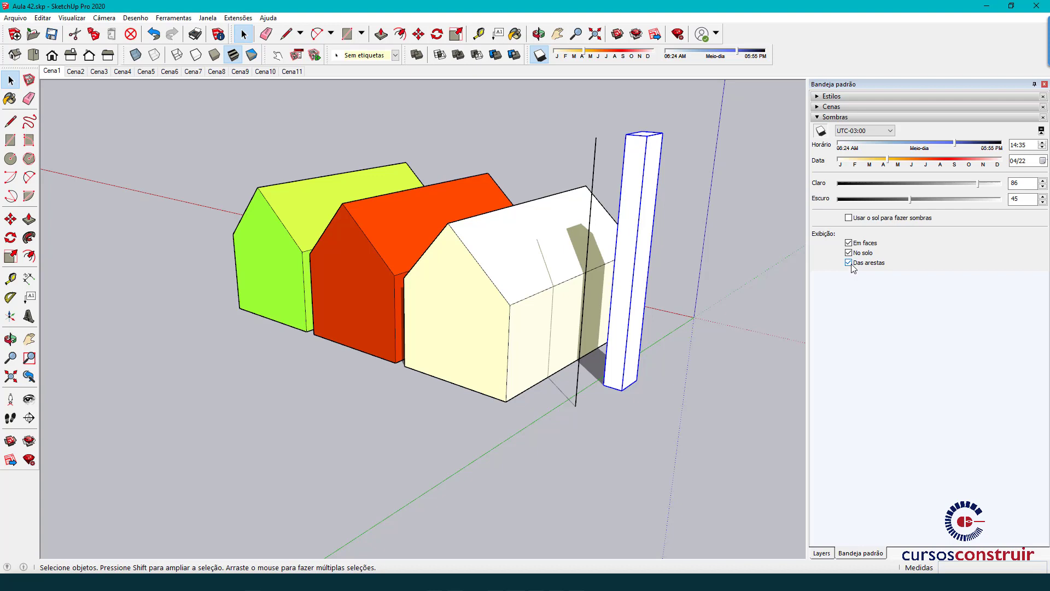
left_click(596, 141)
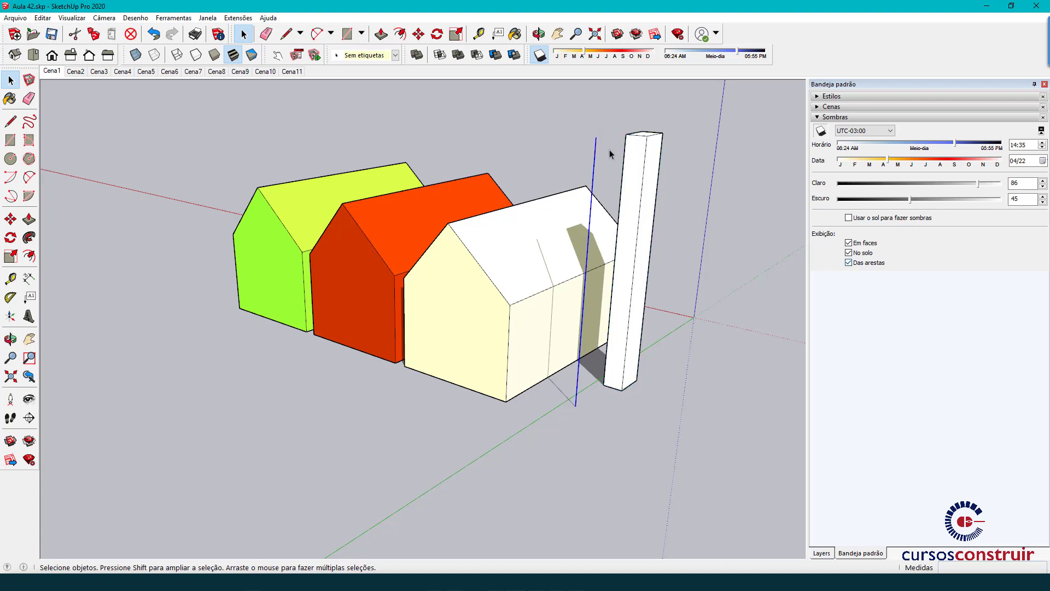
key("Delete")
left_click(849, 262)
Step: Delete the tall column group standing beside the cream house
middle_click_drag(670, 261, 710, 219)
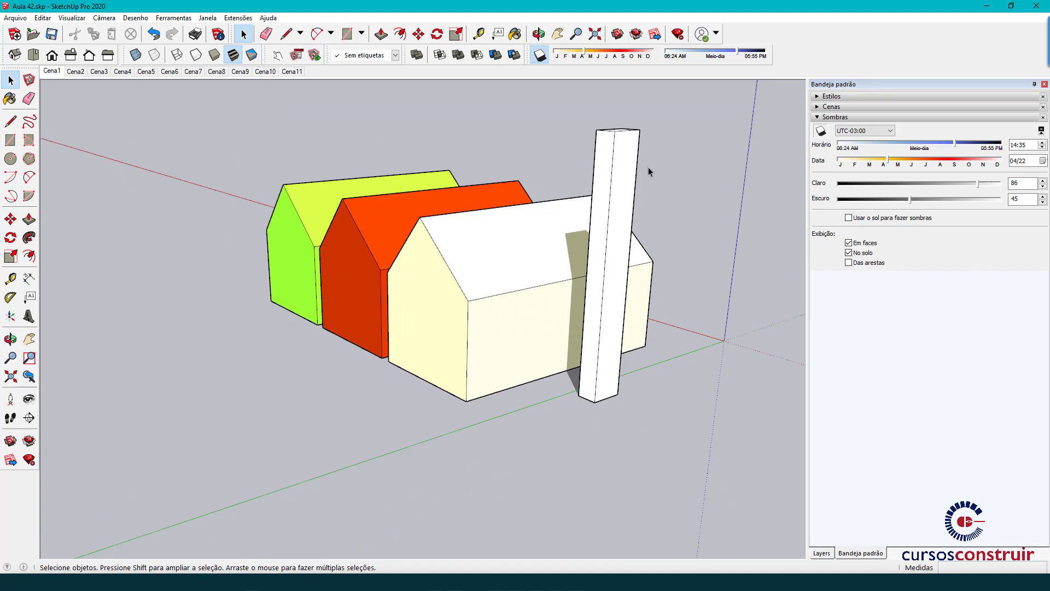
left_click(630, 149)
key("Delete")
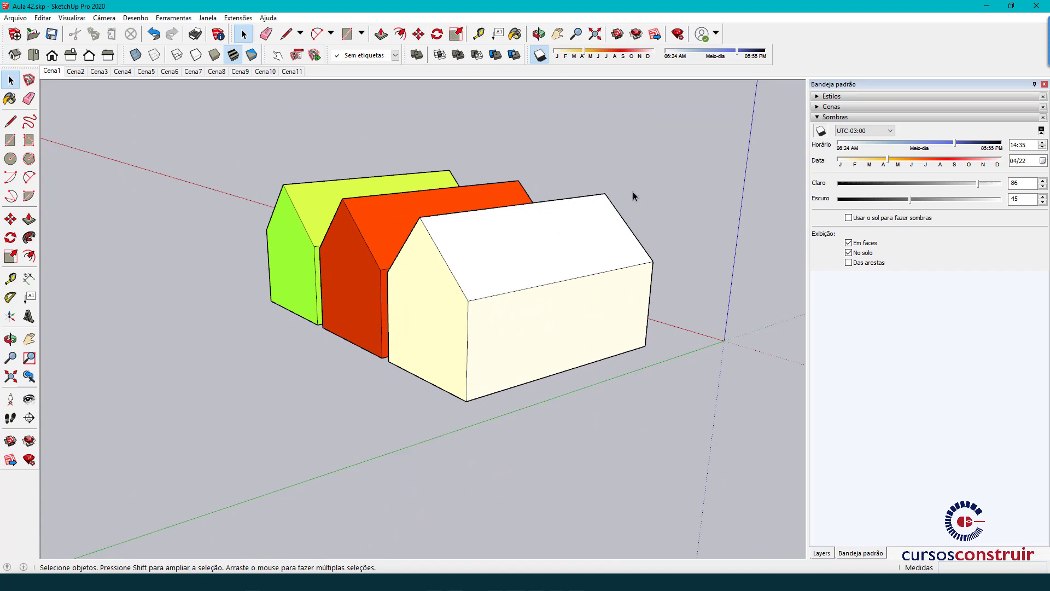
middle_click_drag(677, 187, 517, 257)
scroll(514, 270, "up", 1)
scroll(517, 246, "down", 1)
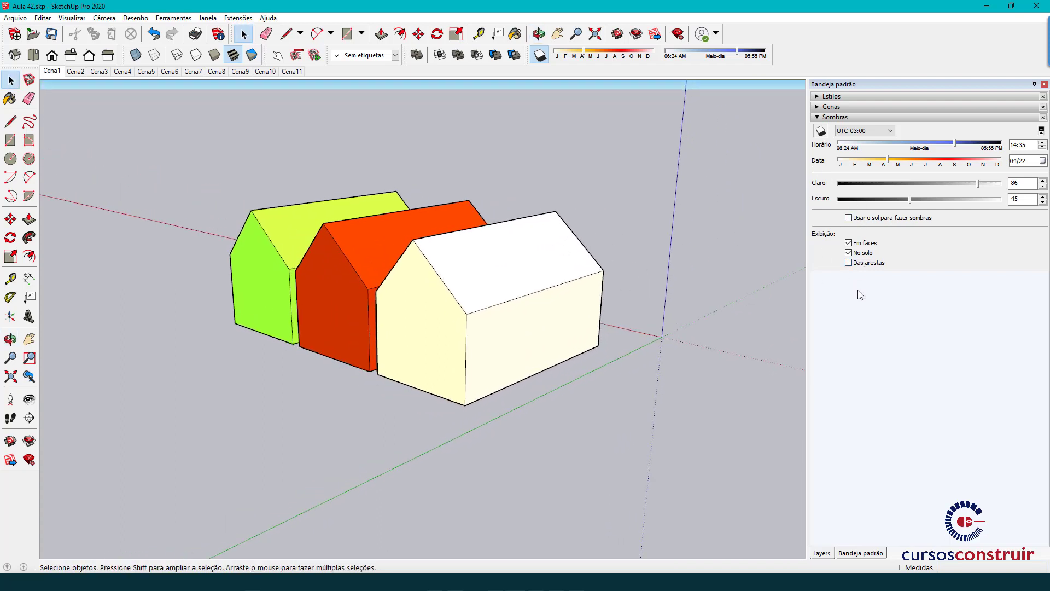
Step: Set the light level (Claro) to 36 and switch the shadow display off and back on
left_click_drag(978, 183, 899, 191)
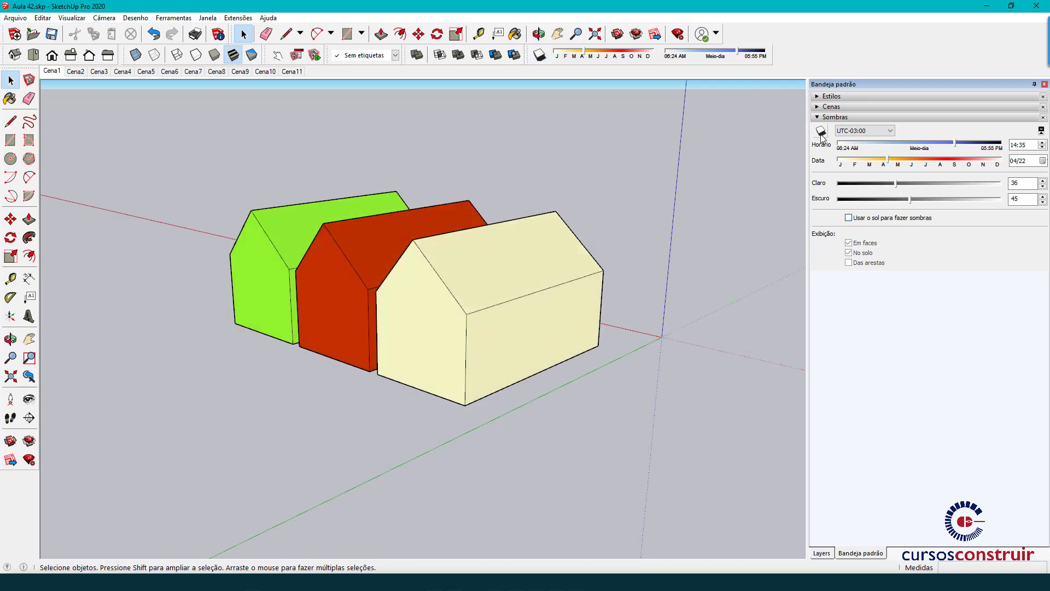
middle_click_drag(755, 176, 592, 299)
middle_click_drag(666, 306, 253, 284)
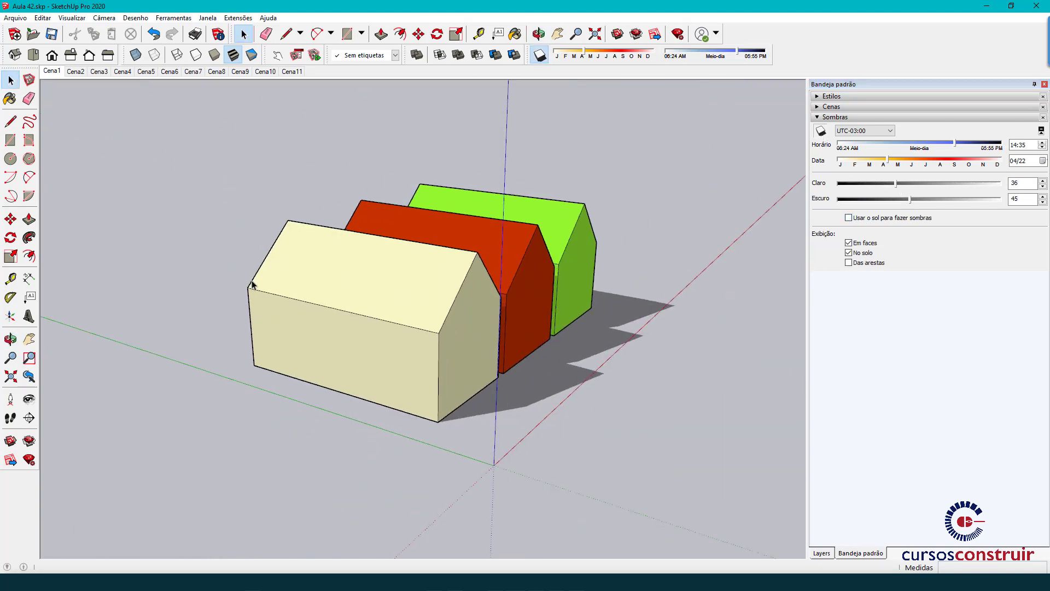
middle_click_drag(350, 298, 309, 304)
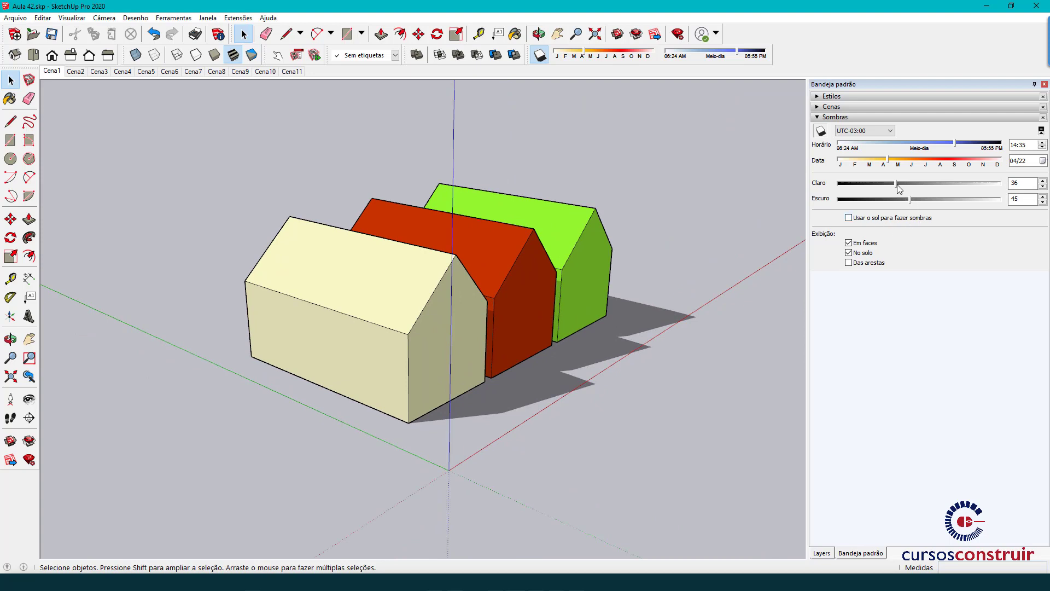
Step: Set the shadow date to 11/03 and, in the top view of the houses, the time to 05:55
left_click_drag(887, 160, 977, 160)
left_click(33, 55)
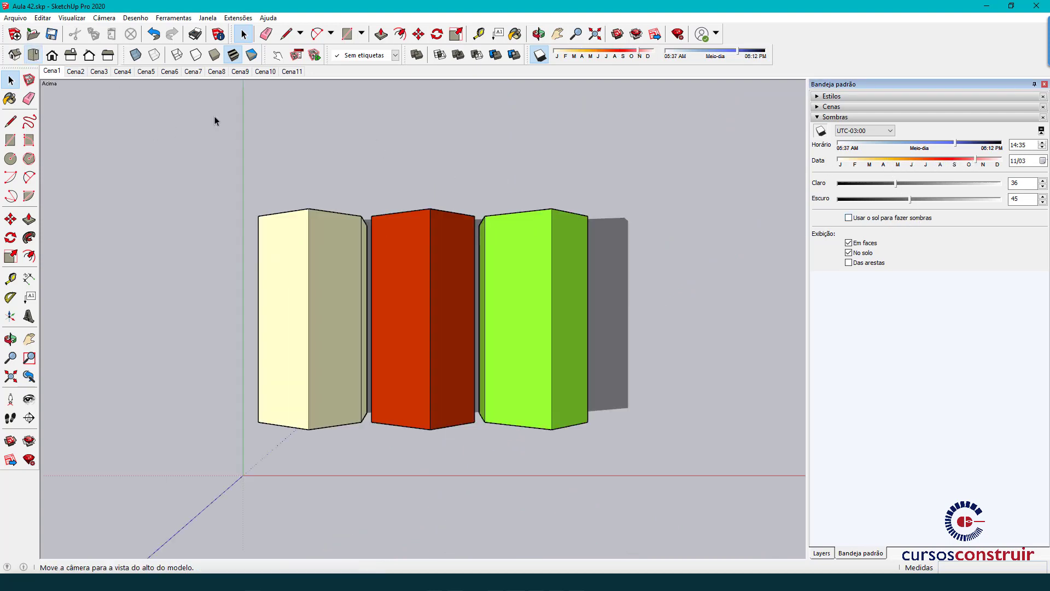
left_click(846, 146)
mouse_move(845, 146)
left_mouse_down()
mouse_move(905, 145)
mouse_move(845, 149)
left_mouse_up()
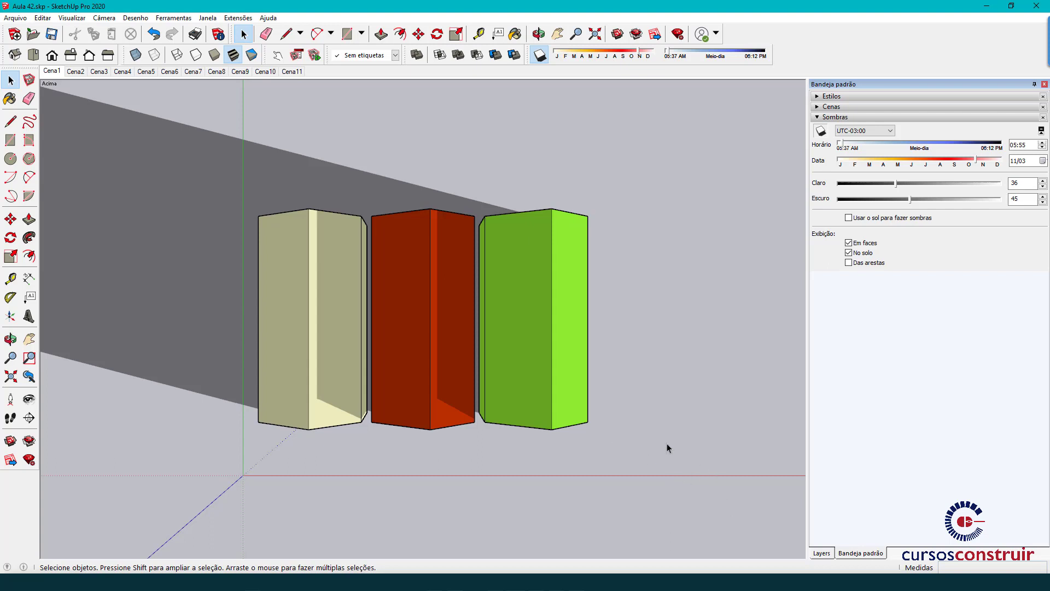
Step: Shift the shadow time across the day to 17:49 and back to 07:35
left_click(843, 143)
left_click_drag(841, 143, 998, 144)
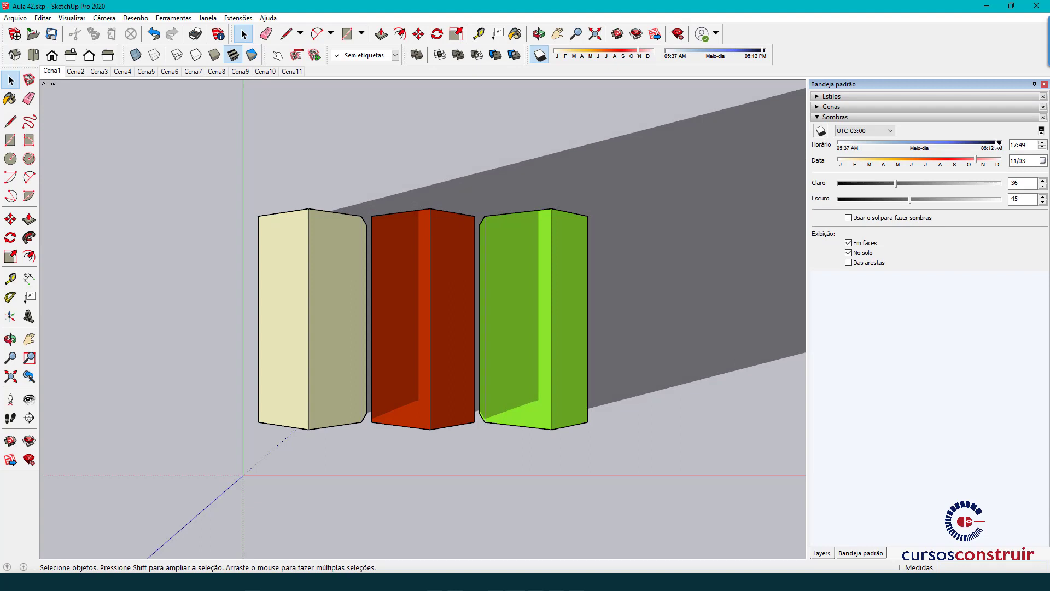
left_click_drag(998, 145, 864, 149)
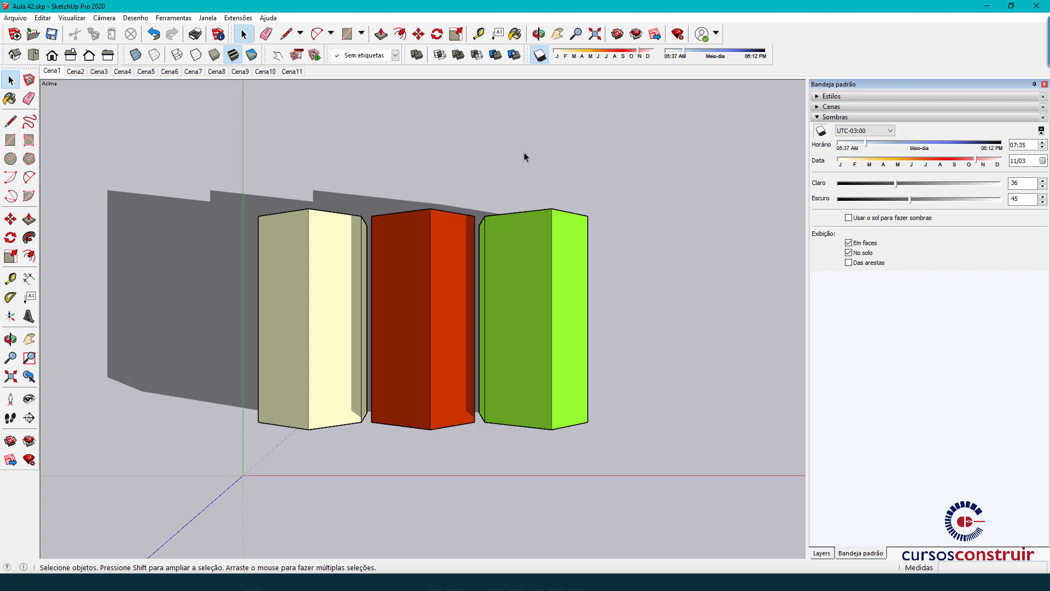
left_click(174, 18)
mouse_move(104, 20)
mouse_move(208, 18)
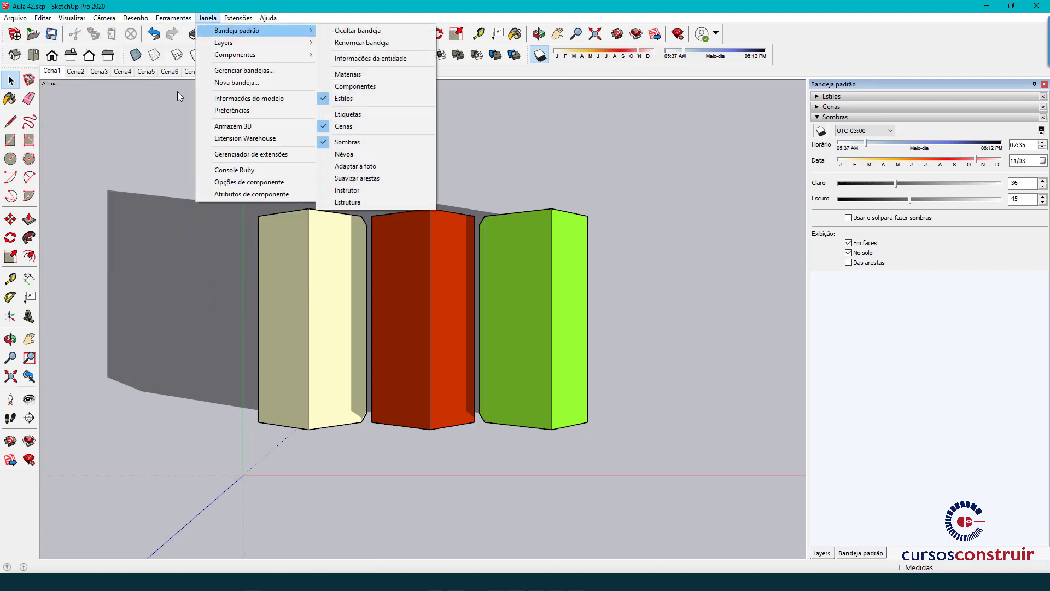
mouse_move(230, 42)
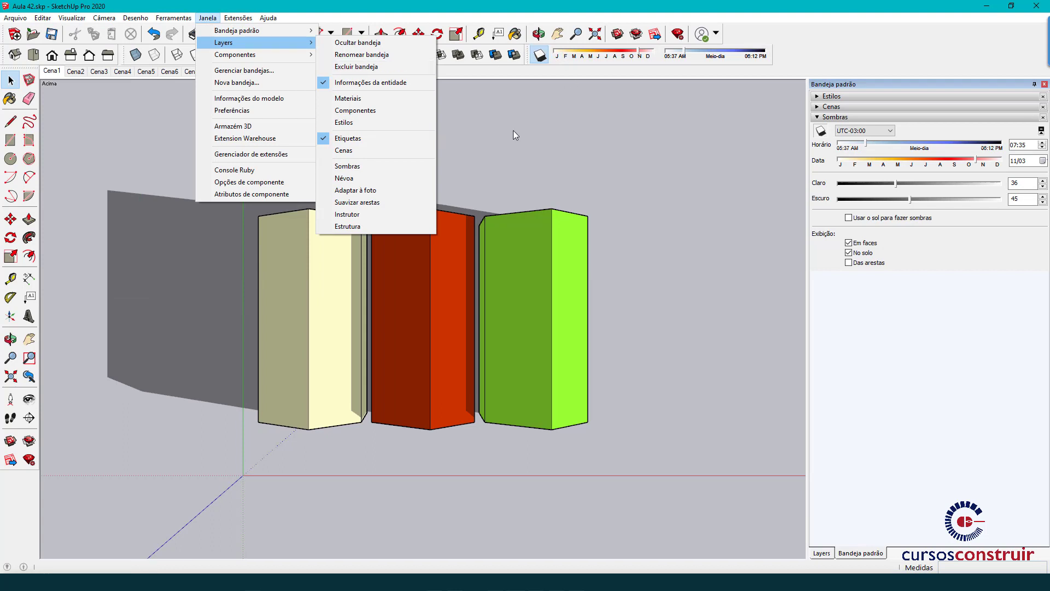
left_click(538, 135)
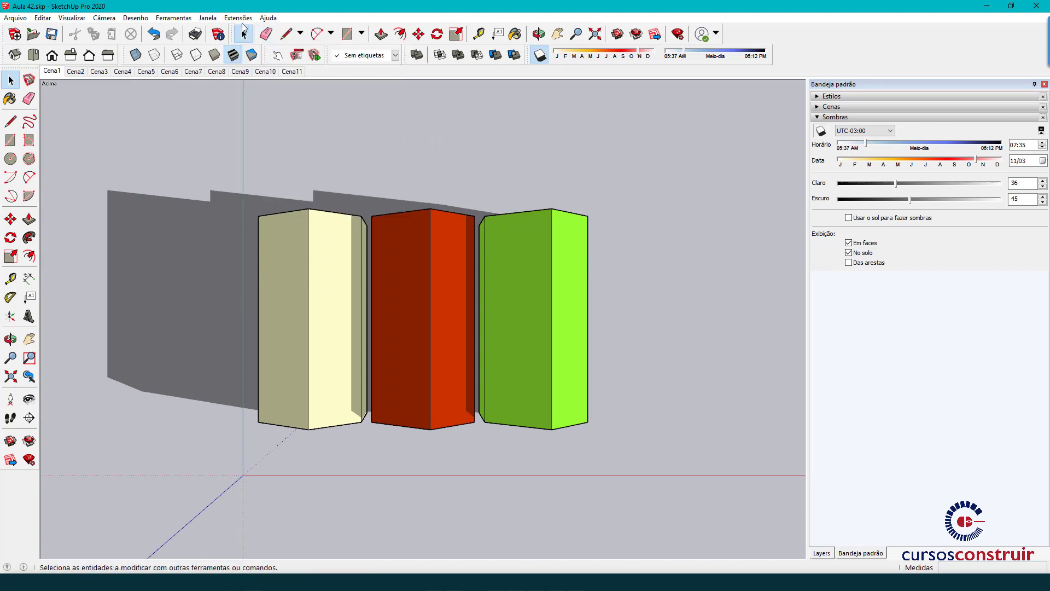
Step: Look up the keyboard shortcut assigned to Ângulo norte in the preferences by filtering the shortcut functions for "nort"
left_click(209, 18)
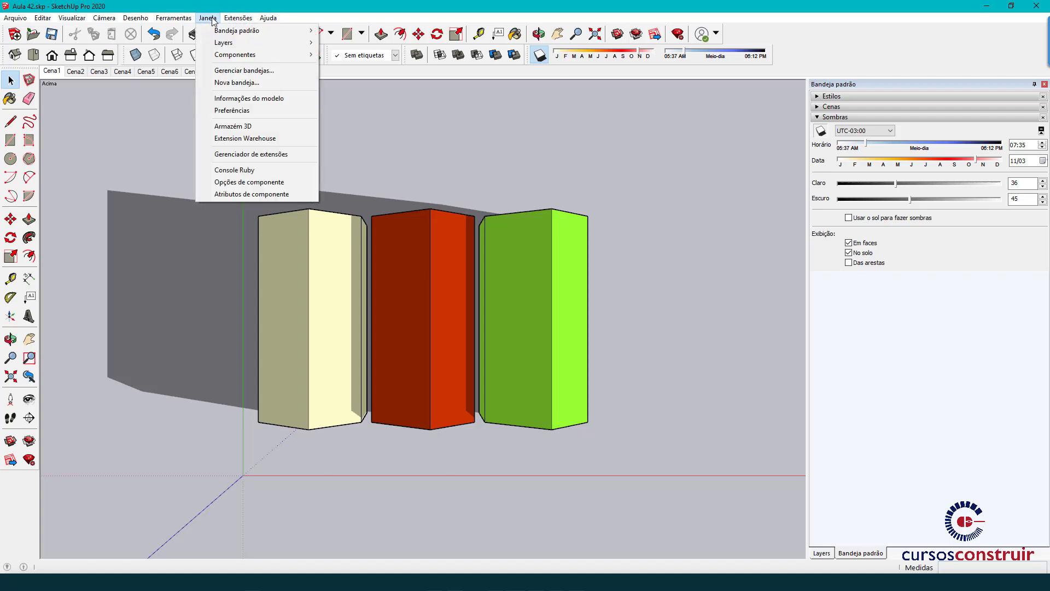
left_click(247, 111)
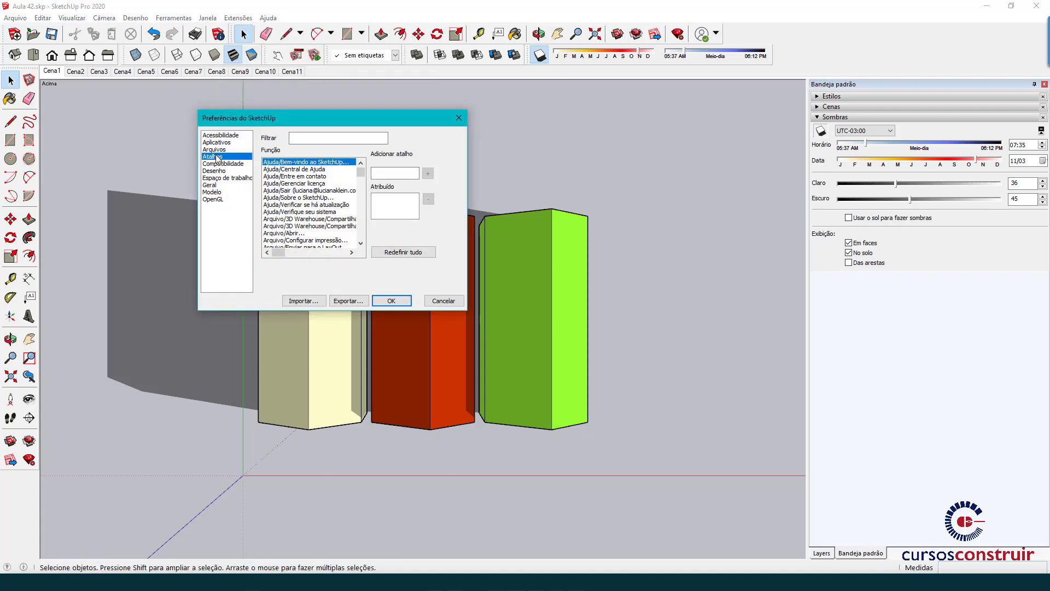
left_click(305, 137)
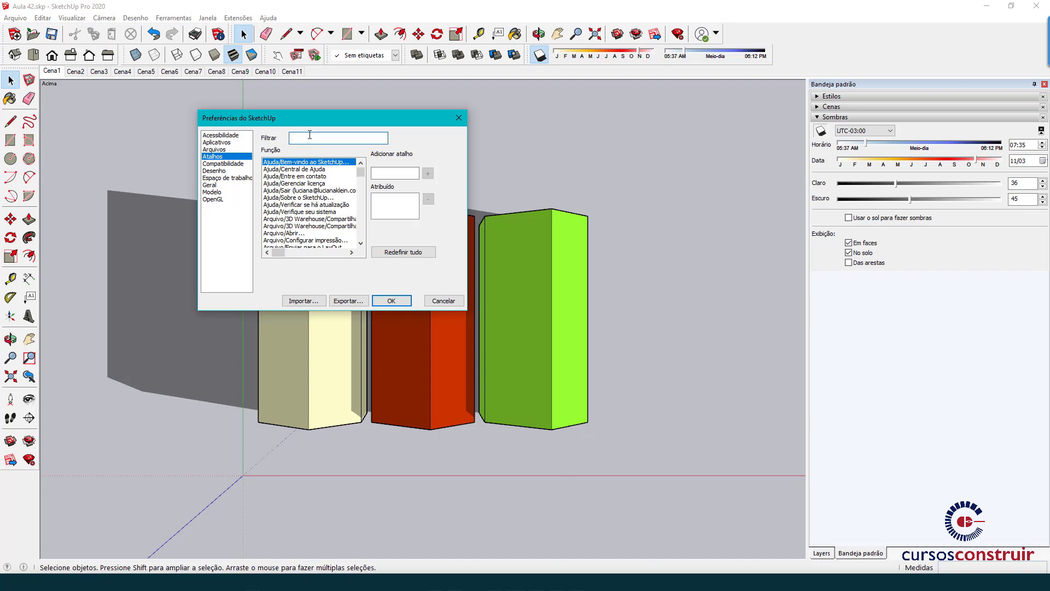
type("nort")
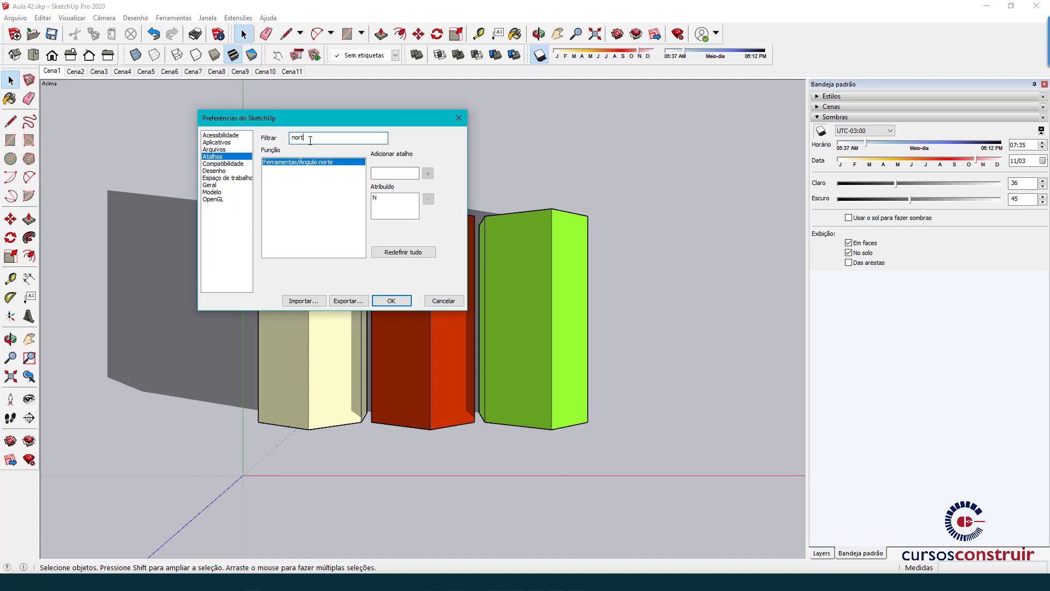
left_click(321, 163)
left_click(396, 301)
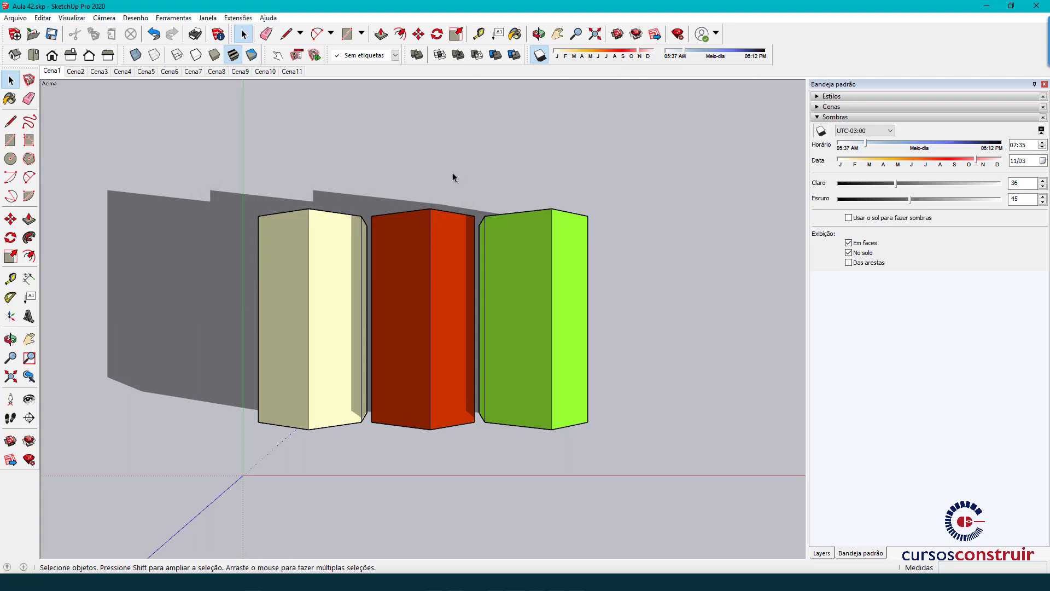
Step: Rotate the model's north direction about a quarter turn clockwise in the top view, placing the north reference point beside the green house
key("n")
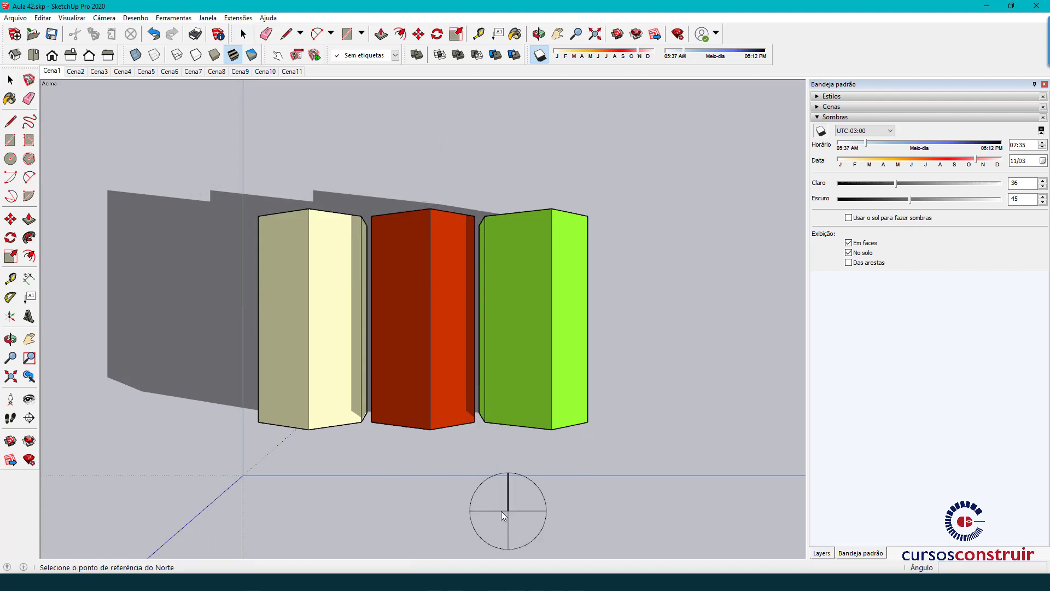
left_click(688, 363)
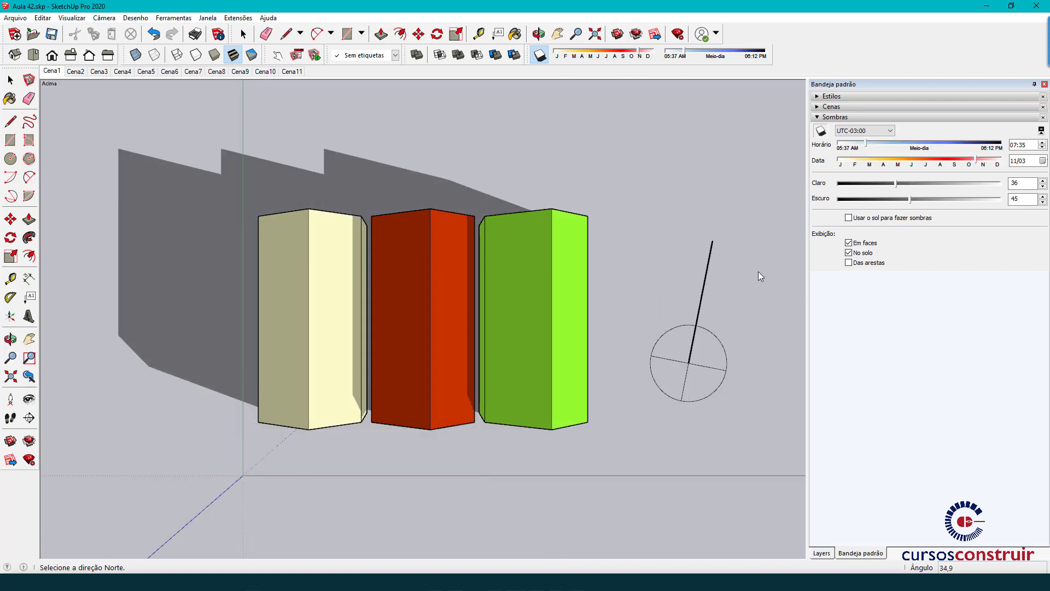
left_click(773, 365)
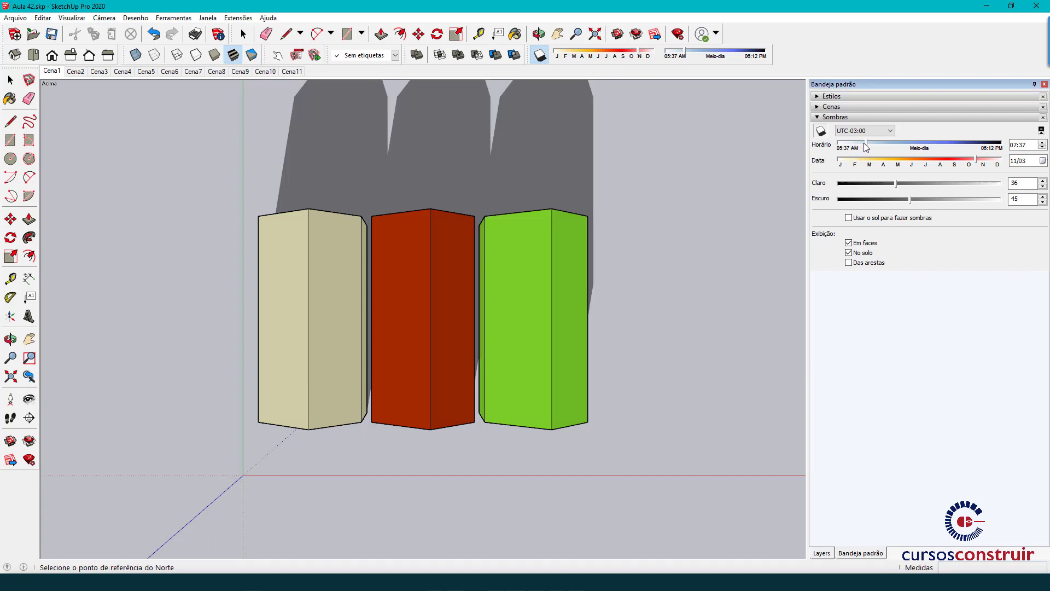
Step: Shift the shadow time to 06:54, orbit to a perspective view of the three houses, and move the time to 07:07
mouse_move(866, 143)
left_mouse_down()
mouse_move(848, 146)
mouse_move(994, 146)
mouse_move(856, 146)
left_mouse_up()
middle_click_drag(543, 419, 296, 404)
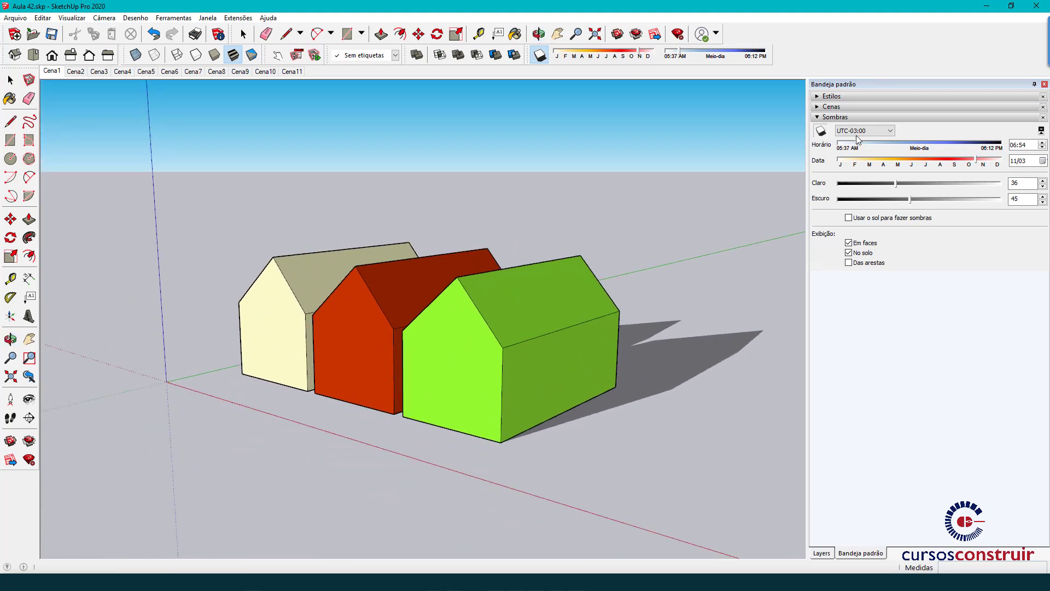
mouse_move(855, 142)
left_mouse_down()
mouse_move(984, 147)
mouse_move(860, 148)
left_mouse_up()
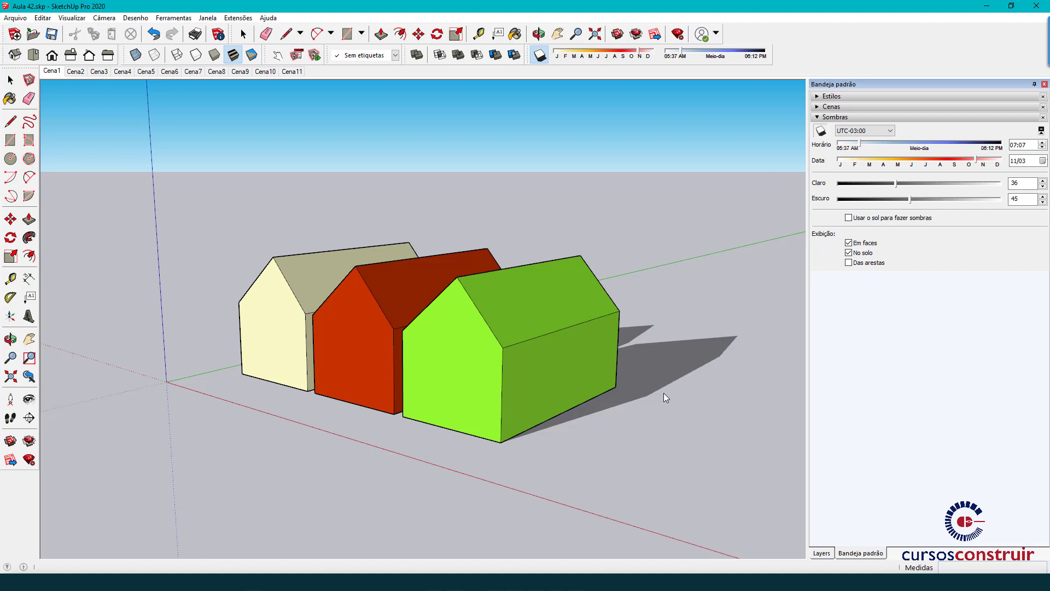
Step: In scene Cena1, enable using the sun for shading, set the shadow time to 08:30 and update the scene
left_click(55, 73)
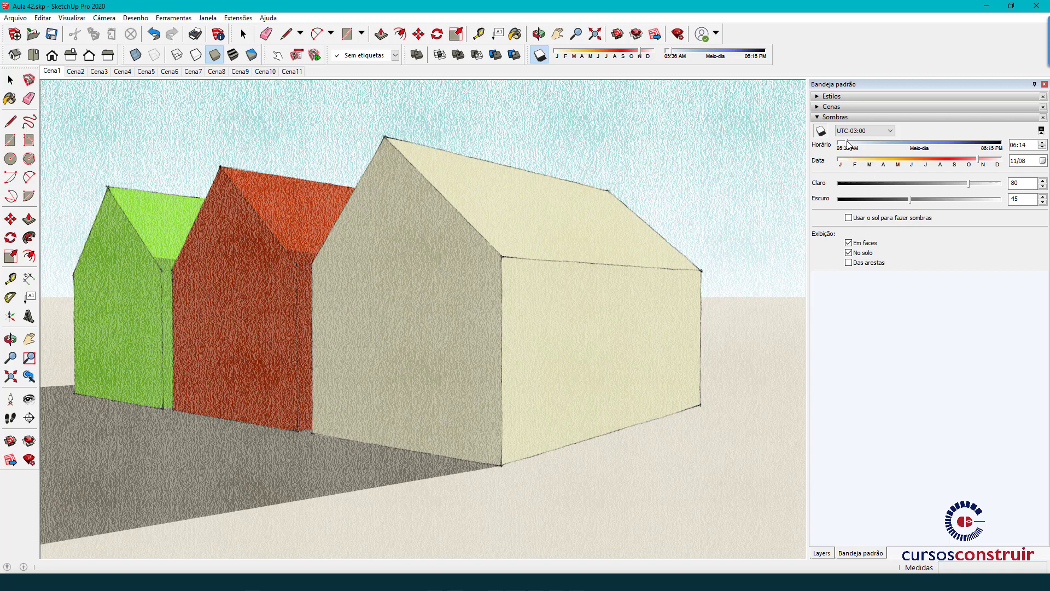
left_click_drag(852, 149, 865, 149)
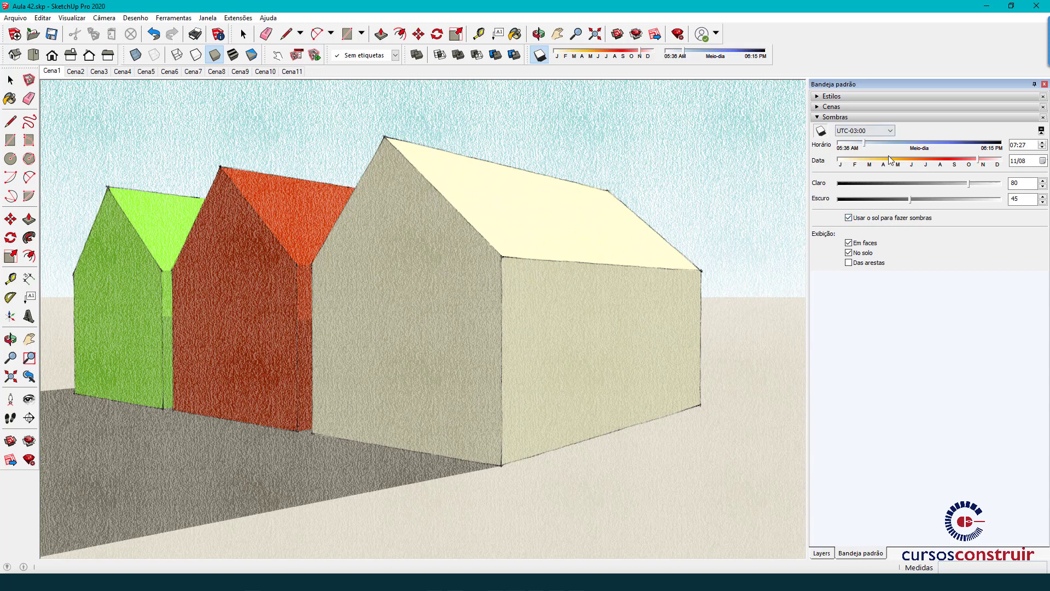
left_click(1022, 146)
left_click(1013, 146)
type("08:")
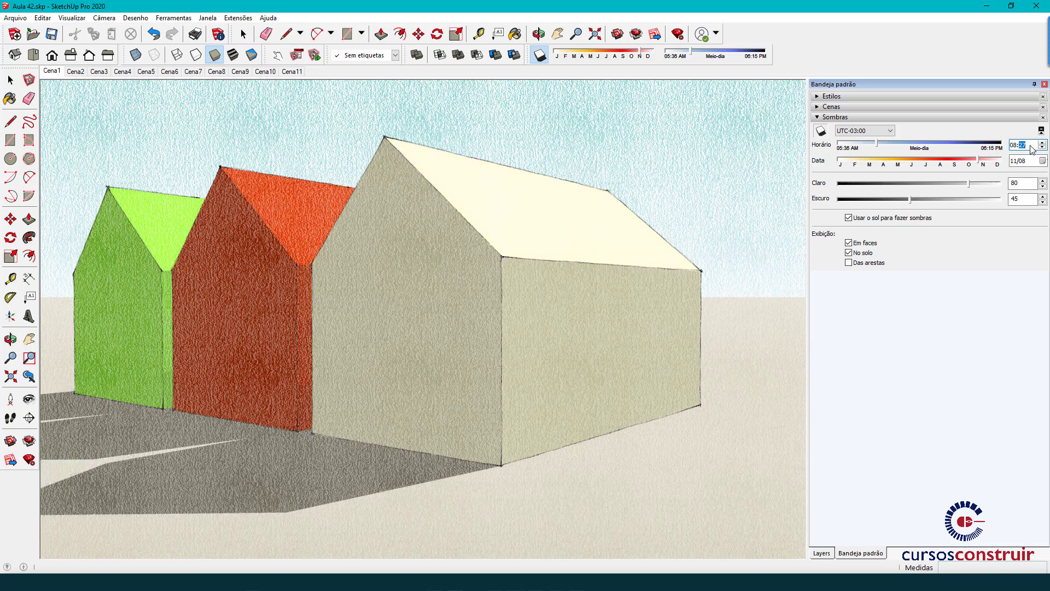
type("30")
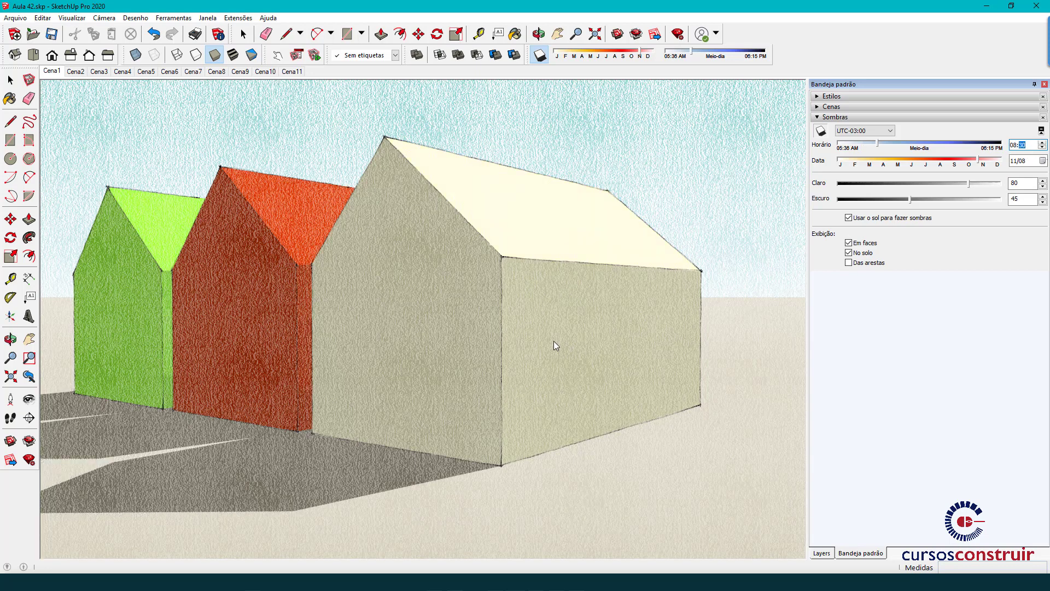
right_click(53, 75)
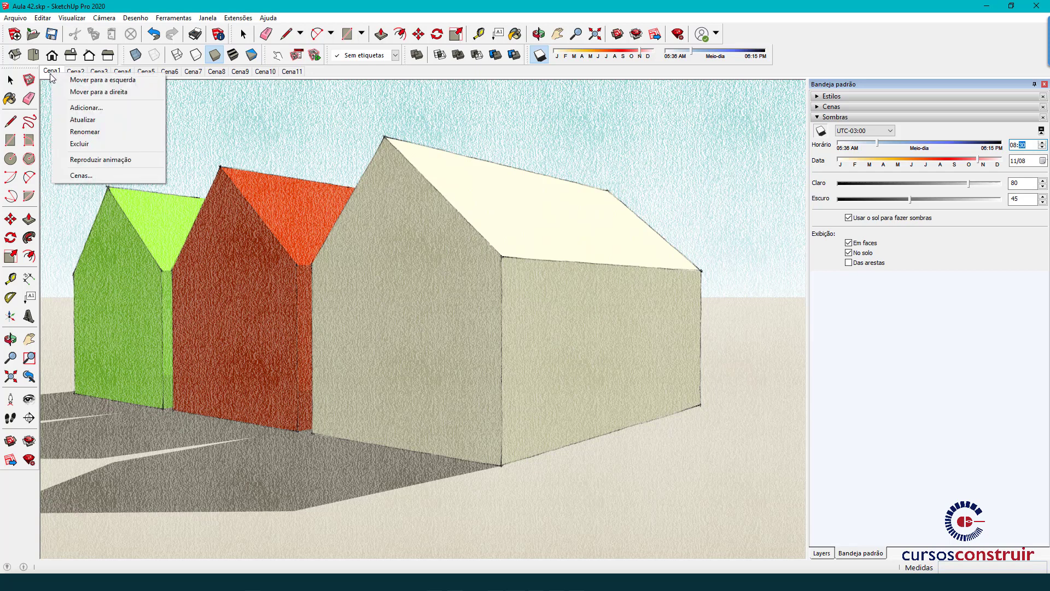
left_click(83, 120)
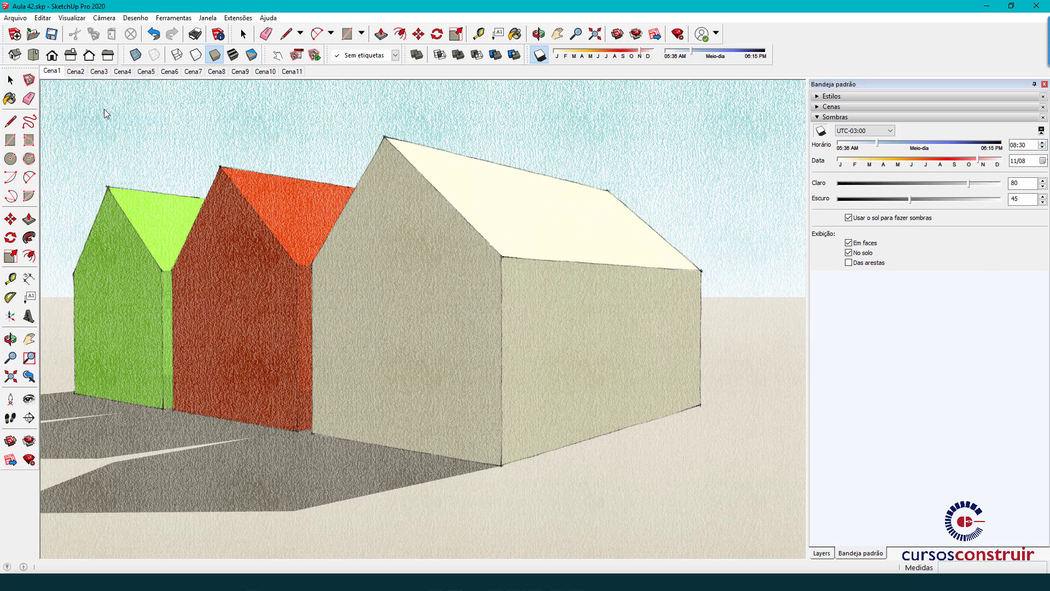
Step: Set the shadow time of scene Cena2 to 09:30 and update the scene
left_click(76, 72)
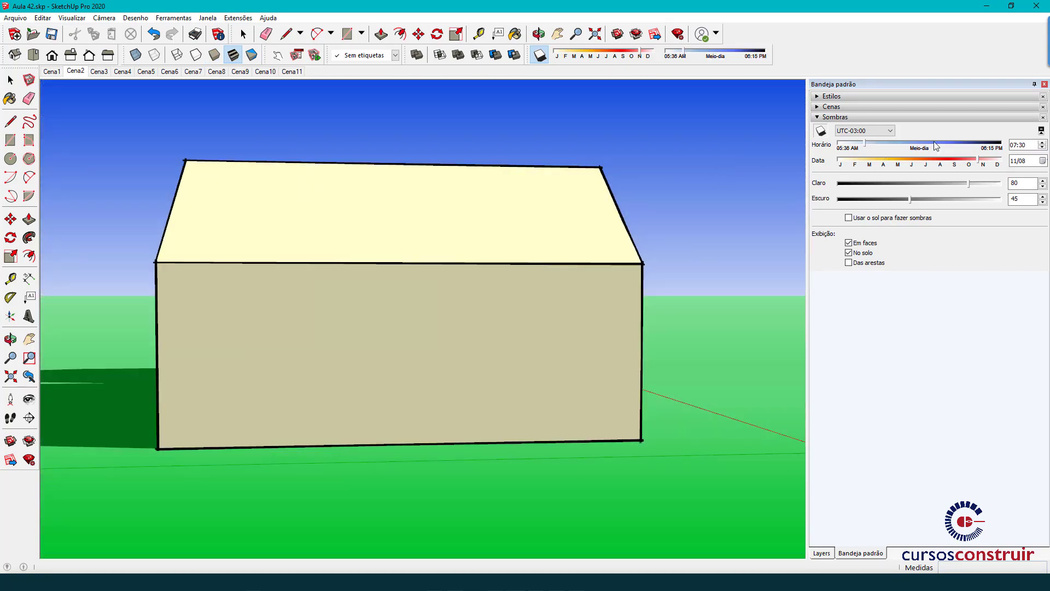
left_click(1016, 146)
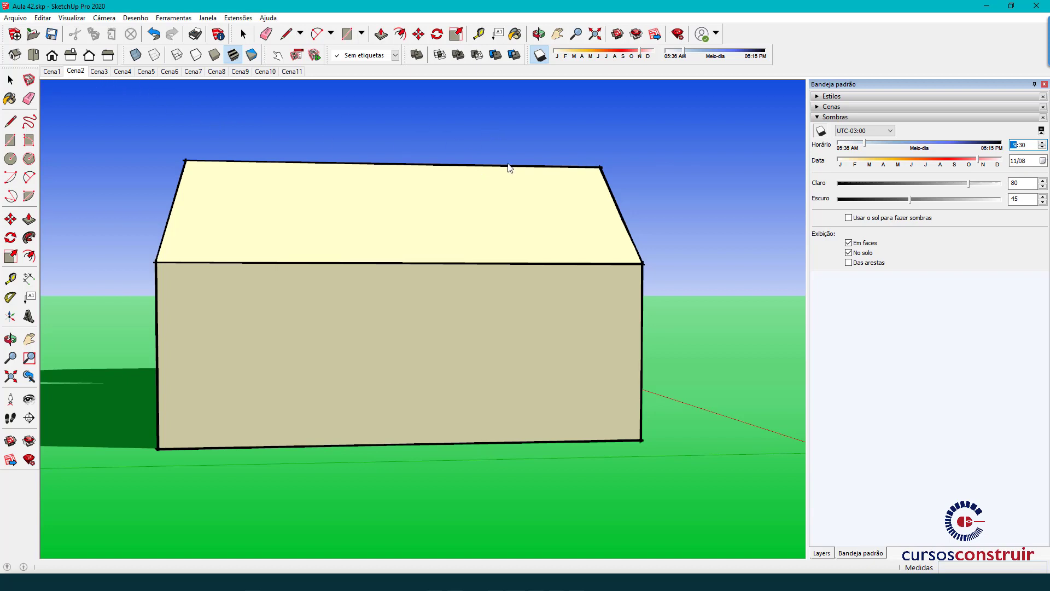
right_click(79, 77)
left_click(116, 117)
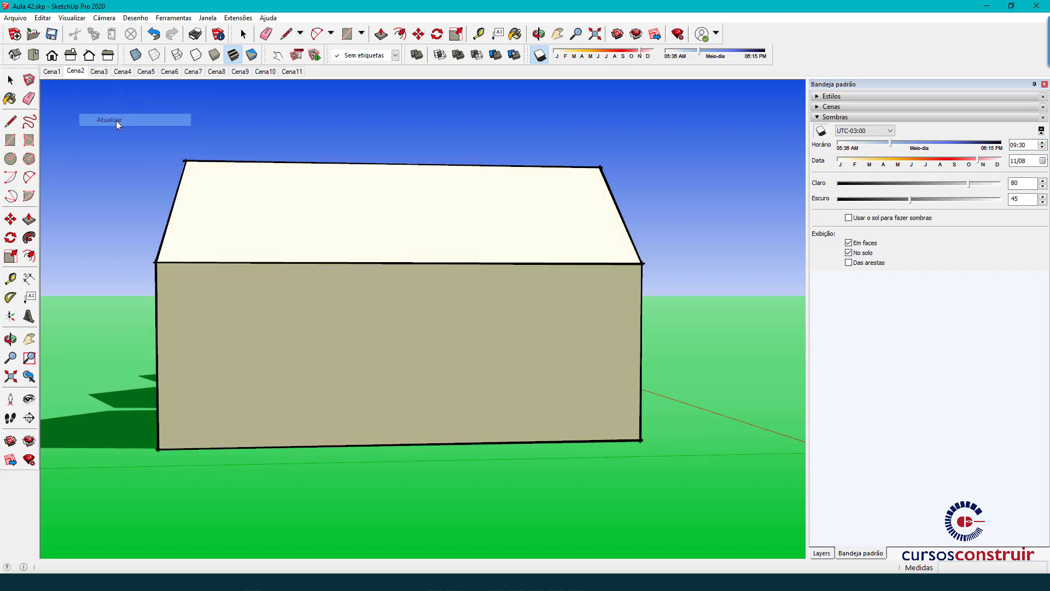
Step: Set the shadow time of scene Cena3 to 10:30 and update the scene
left_click(100, 71)
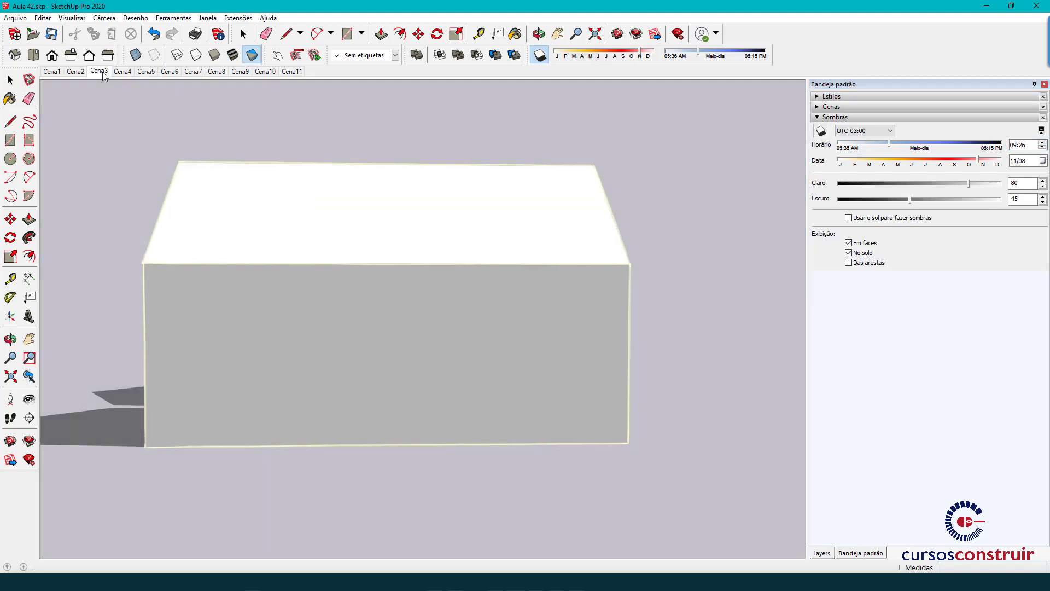
left_click(1016, 145)
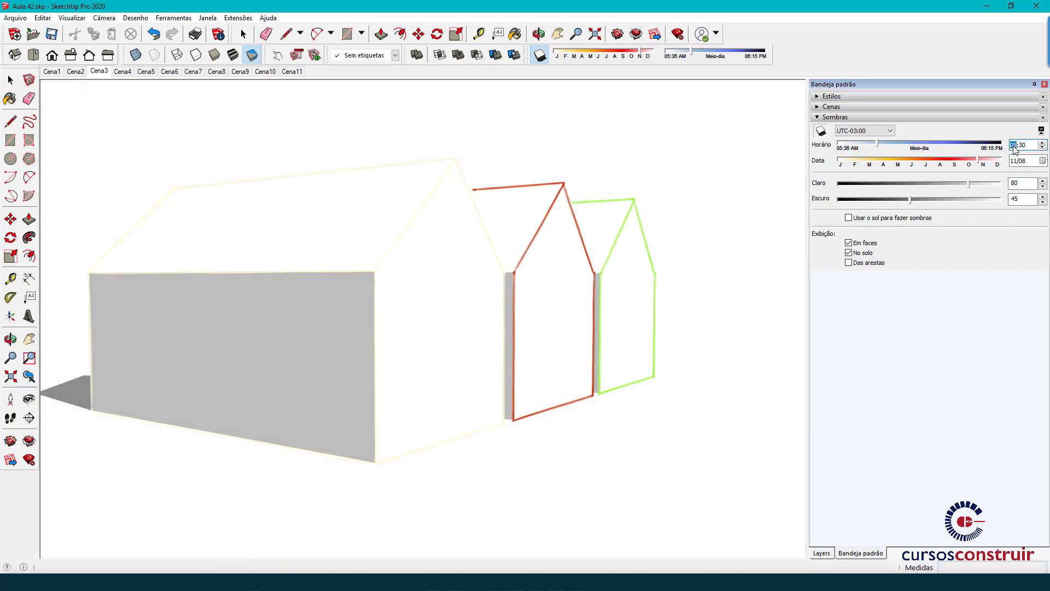
key("Up")
key("Up")
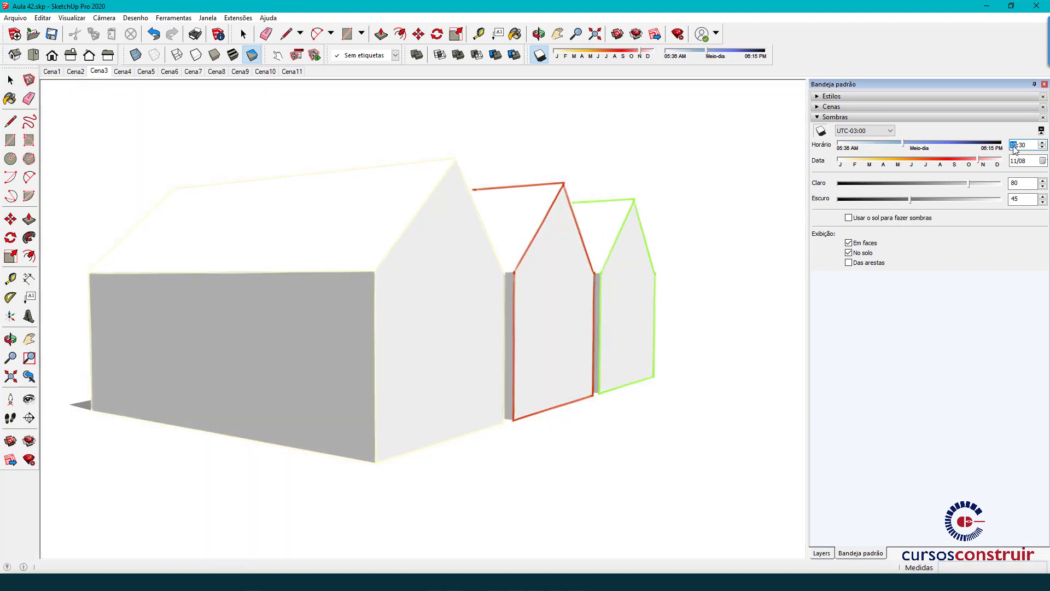
right_click(100, 72)
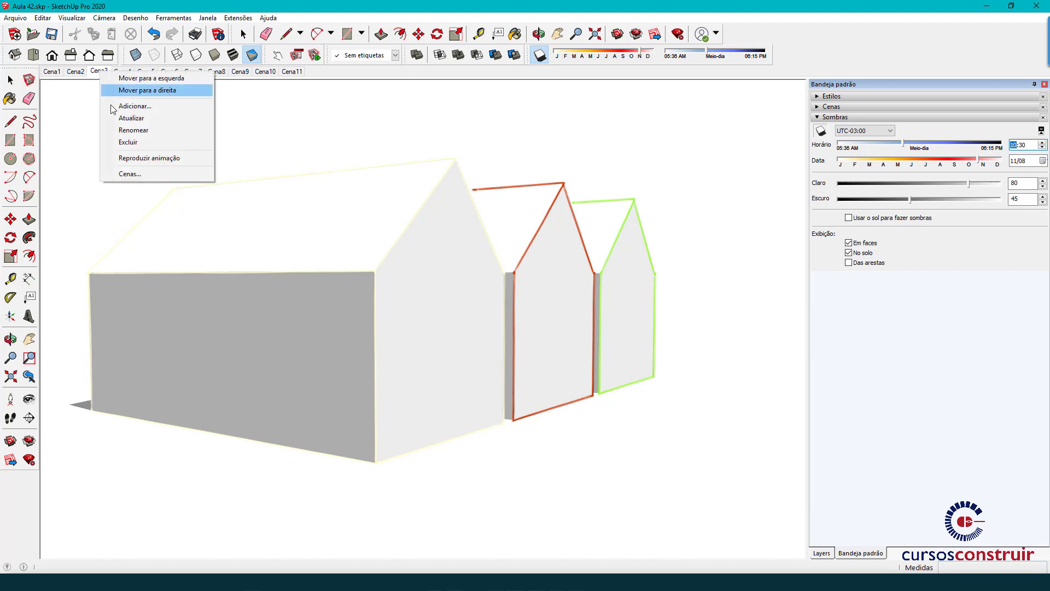
left_click(137, 119)
Step: Set the shadow time of scene Cena4 to 11:30 and update the scene
left_click(123, 72)
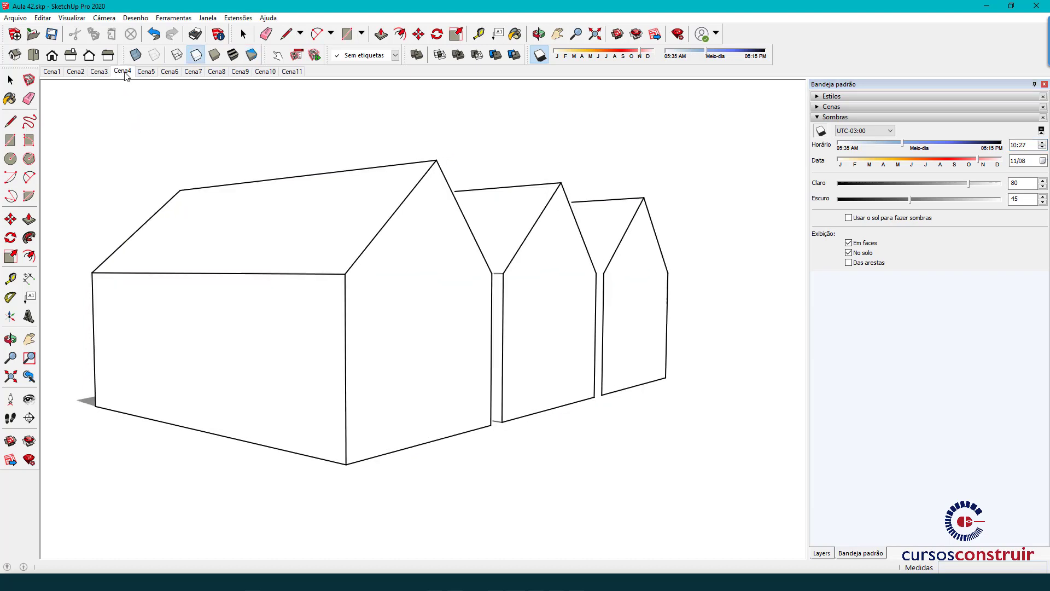
left_click(1014, 146)
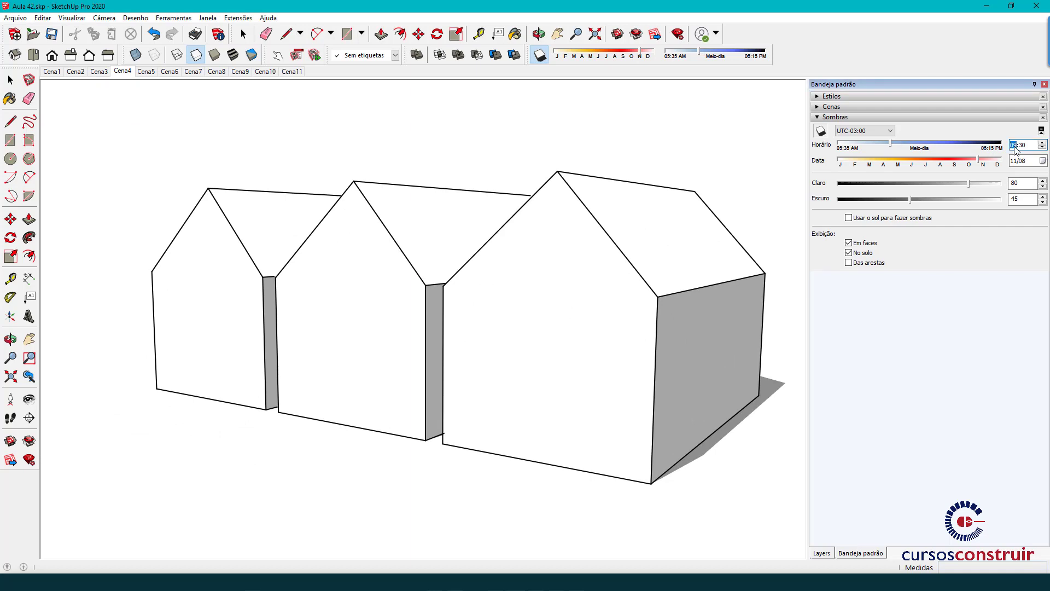
key("Up")
key("Up")
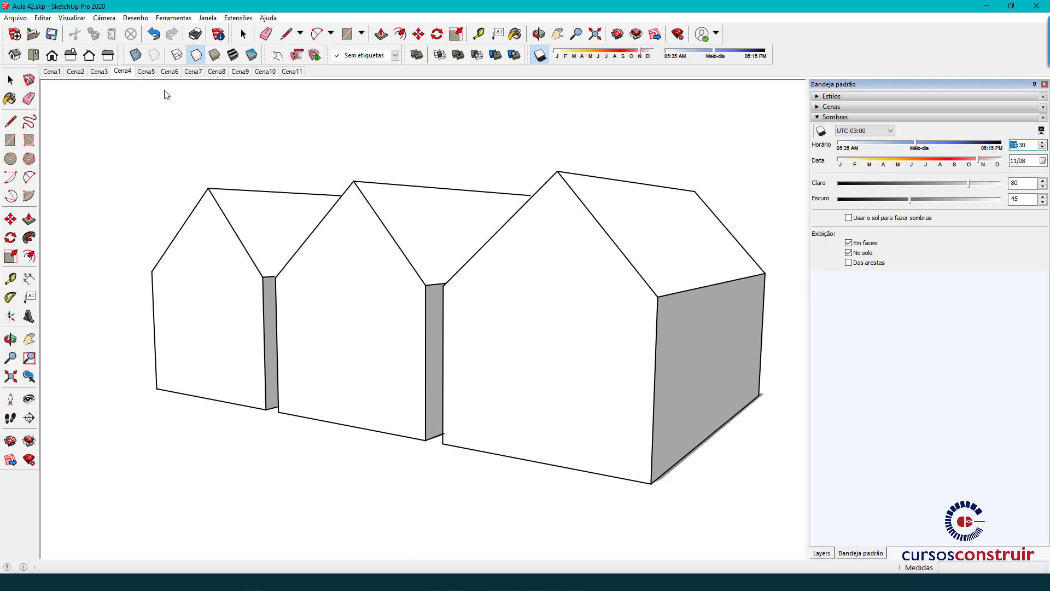
right_click(125, 75)
left_click(157, 118)
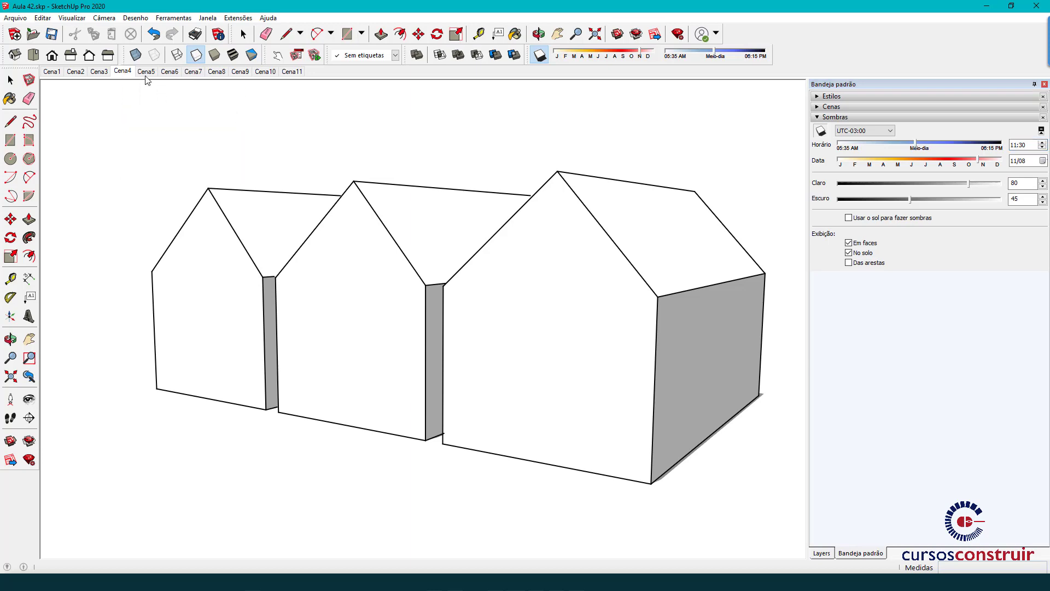
Step: Set the shadow time of scene Cena5 to 12:30 and update the scene
left_click(146, 71)
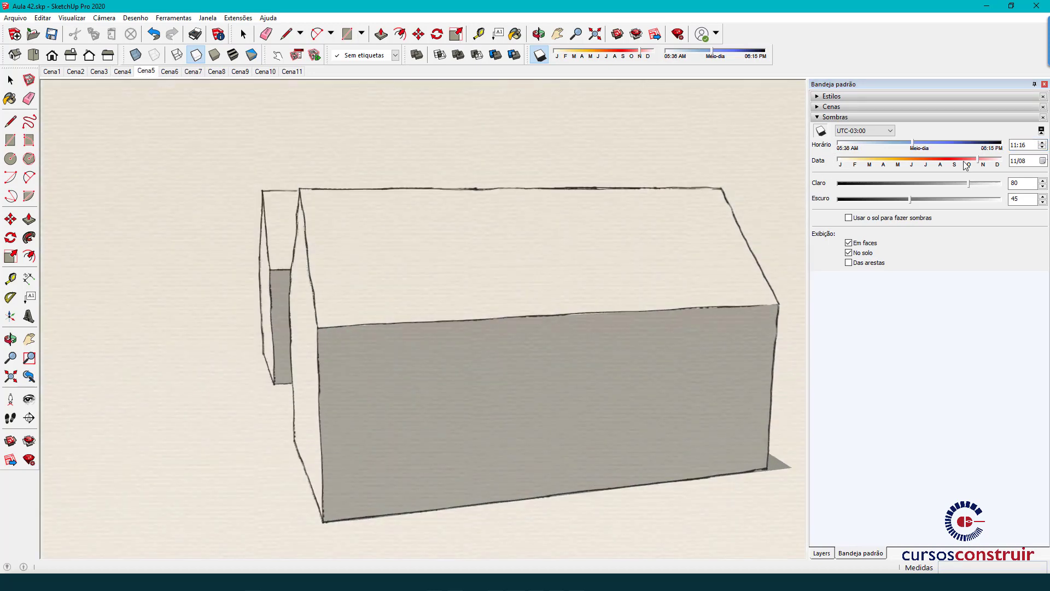
left_click(1016, 147)
type("12")
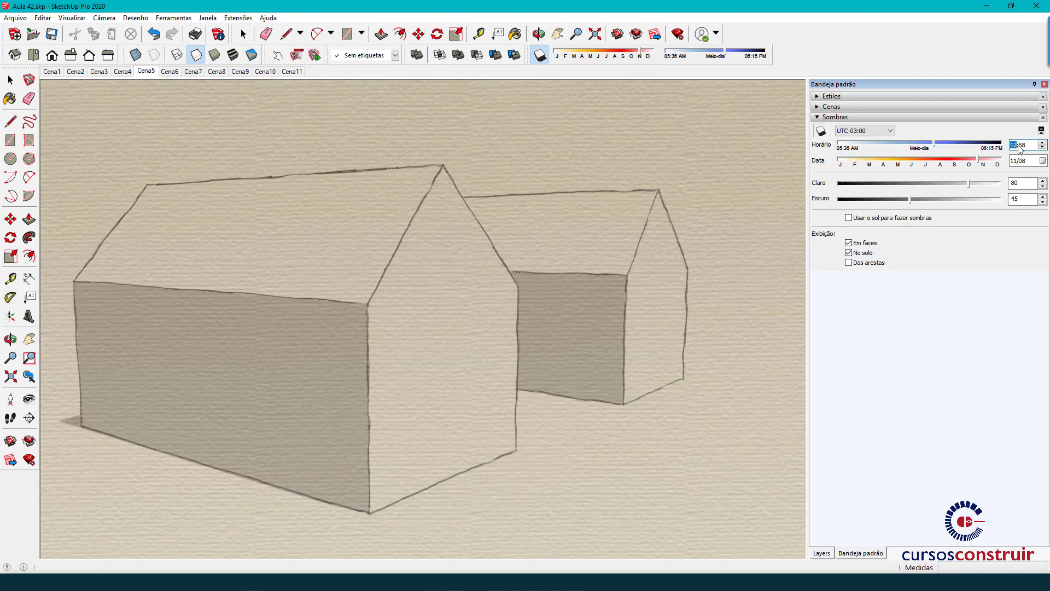
left_click(1029, 147)
type("30")
right_click(151, 71)
left_click(195, 118)
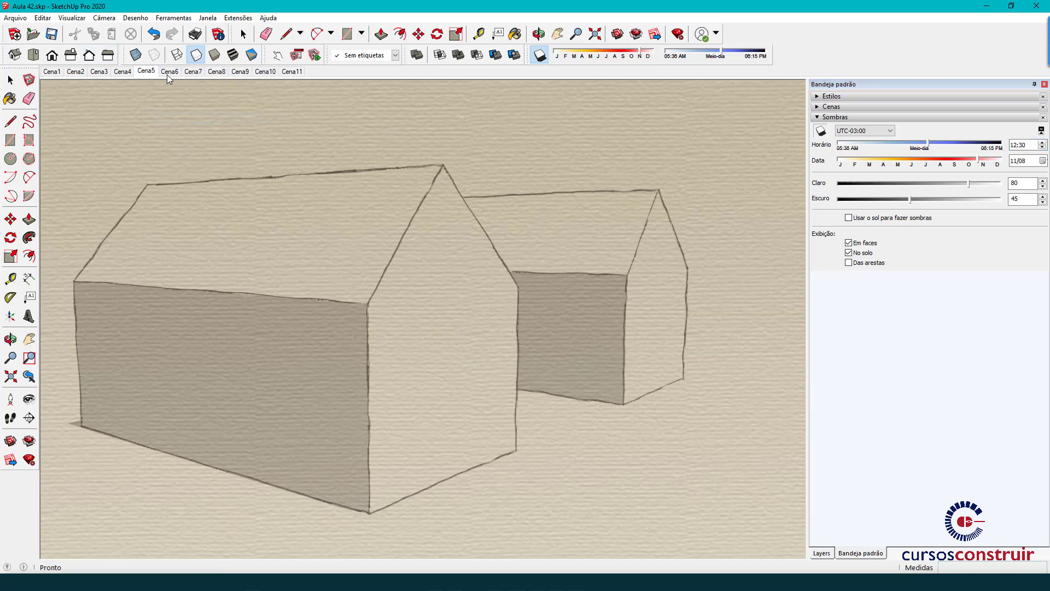
Step: Set the shadow time of scene Cena6 to 13:30 and update the scene
left_click(171, 72)
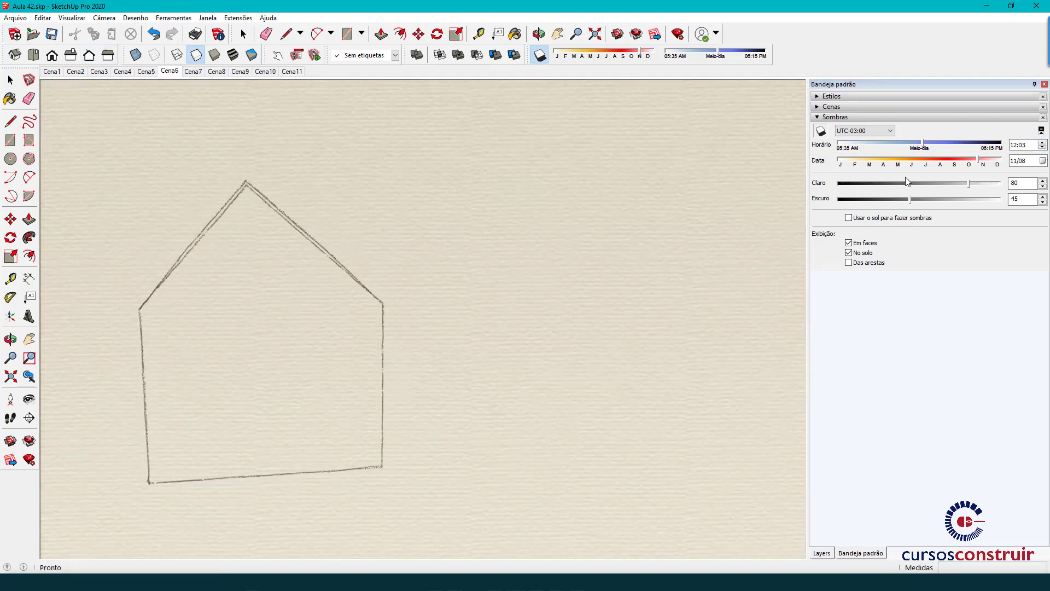
left_click(1017, 147)
type("13")
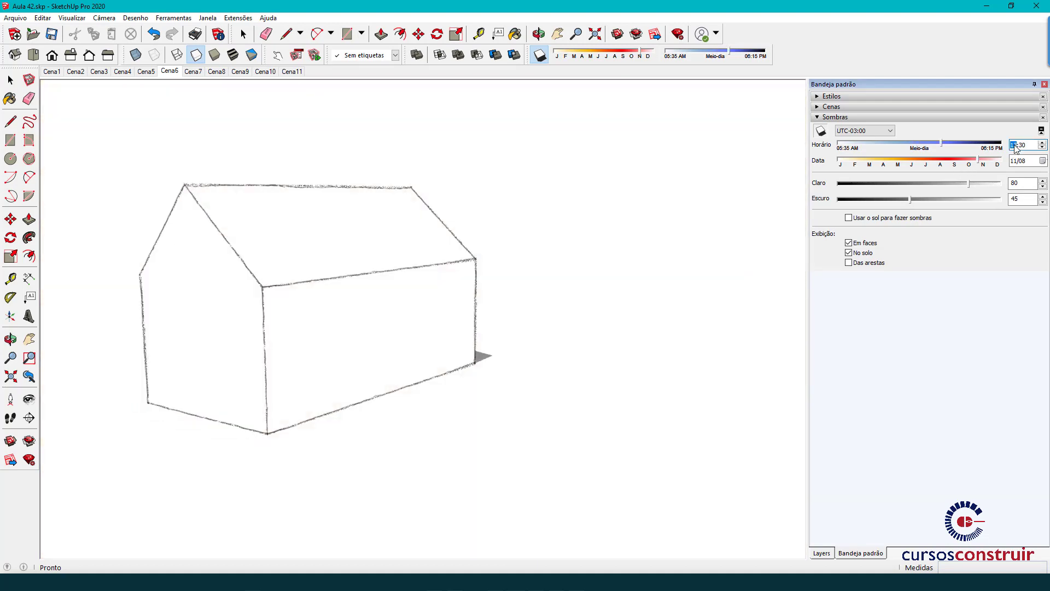
right_click(170, 72)
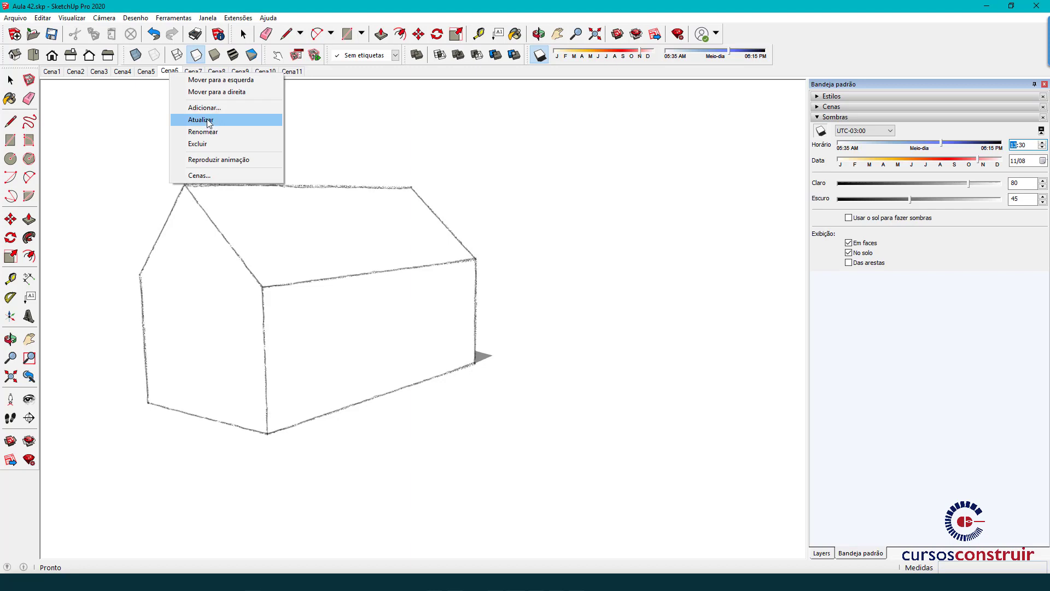
left_click(201, 120)
Step: Set the shadow time of scene Cena7 to 14:30 and update the scene
left_click(193, 71)
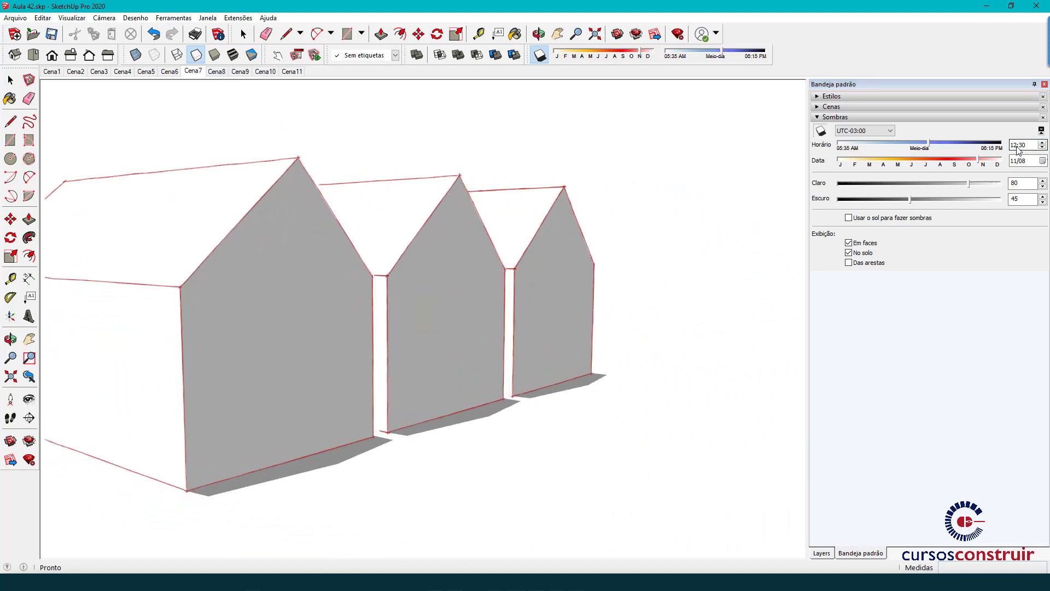
left_click(1015, 147)
type("14")
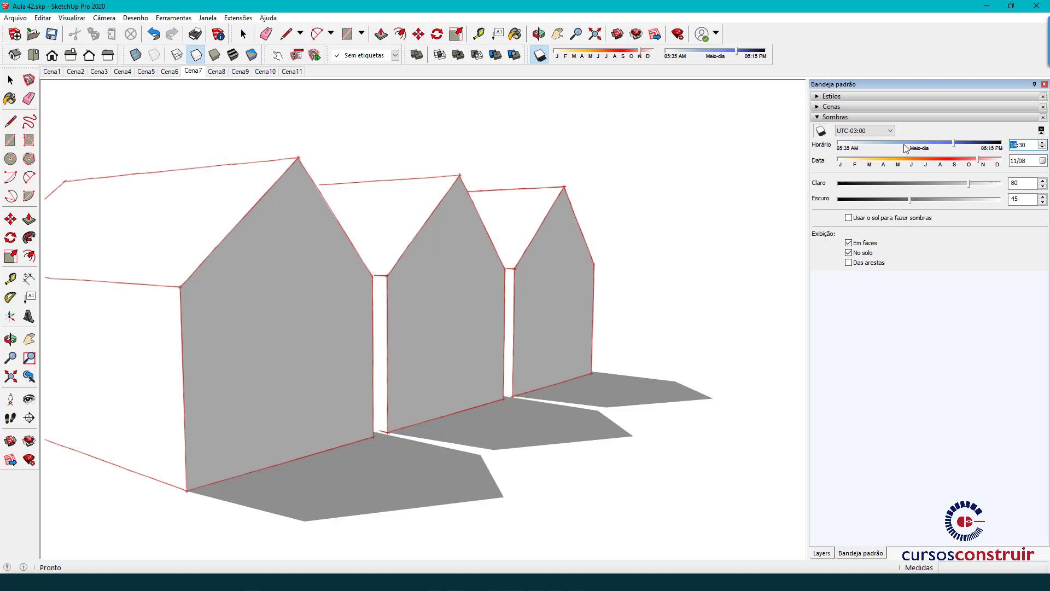
right_click(194, 73)
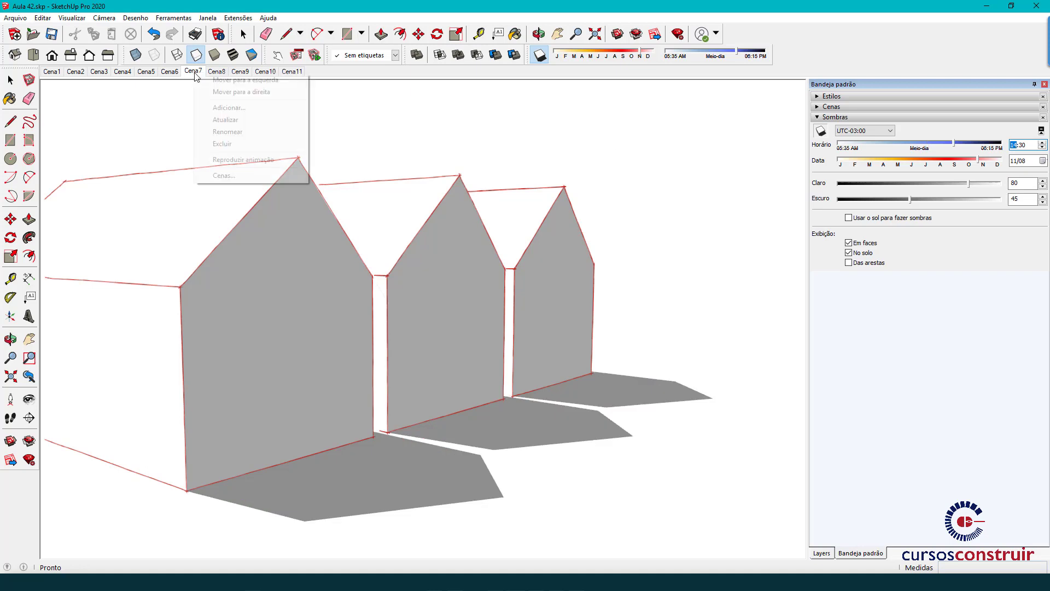
left_click(230, 119)
Step: Set the shadow time of scene Cena8 to 15:30 and update the scene
left_click(225, 72)
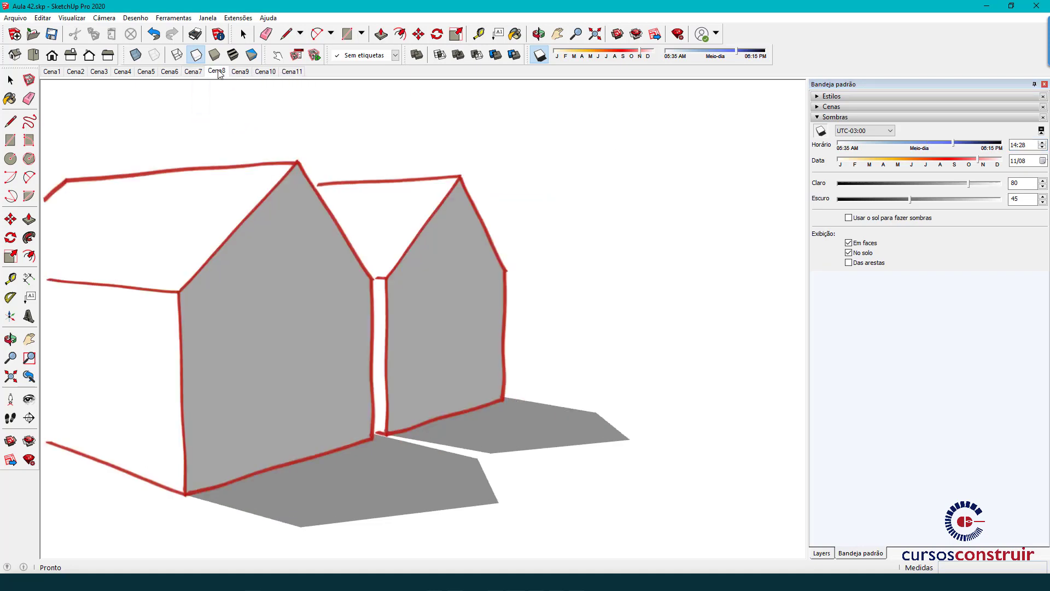
left_click(1016, 147)
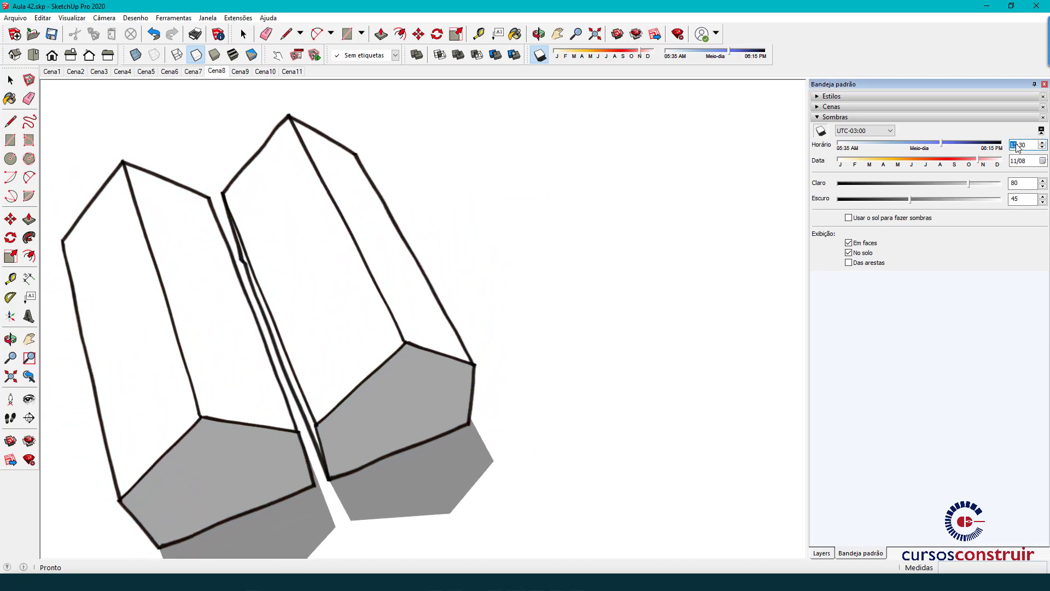
type("15")
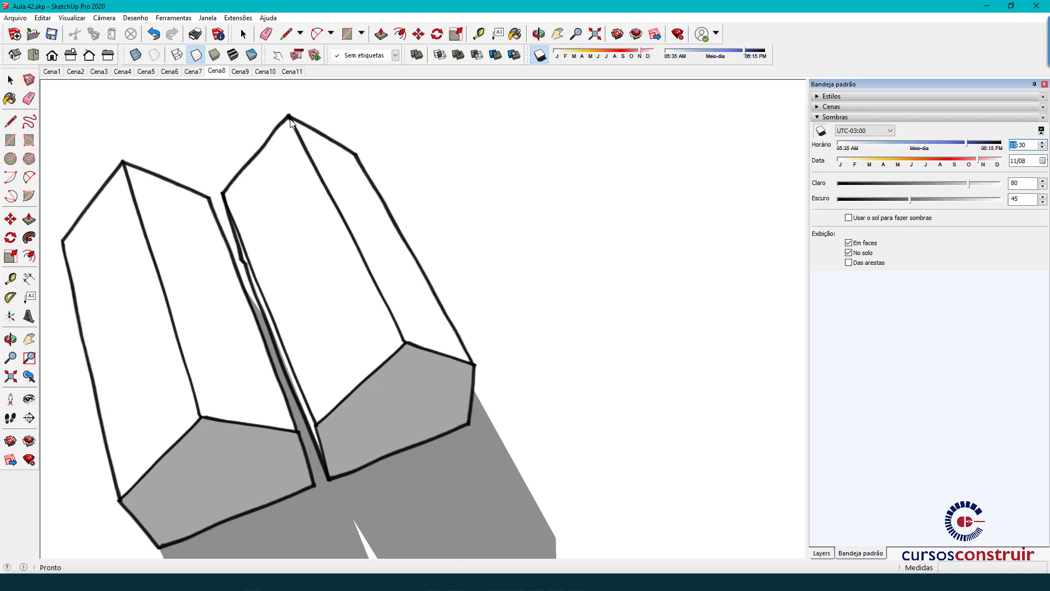
right_click(223, 71)
left_click(249, 116)
Step: Set the shadow time of scene Cena9 to 16:30 and update the scene
left_click(241, 72)
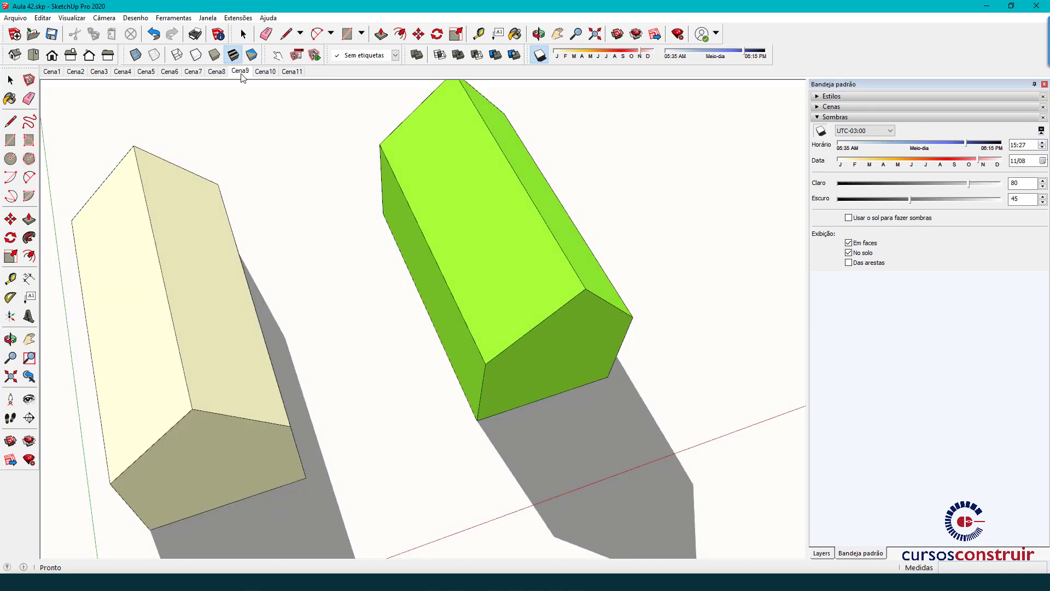
left_click(1017, 148)
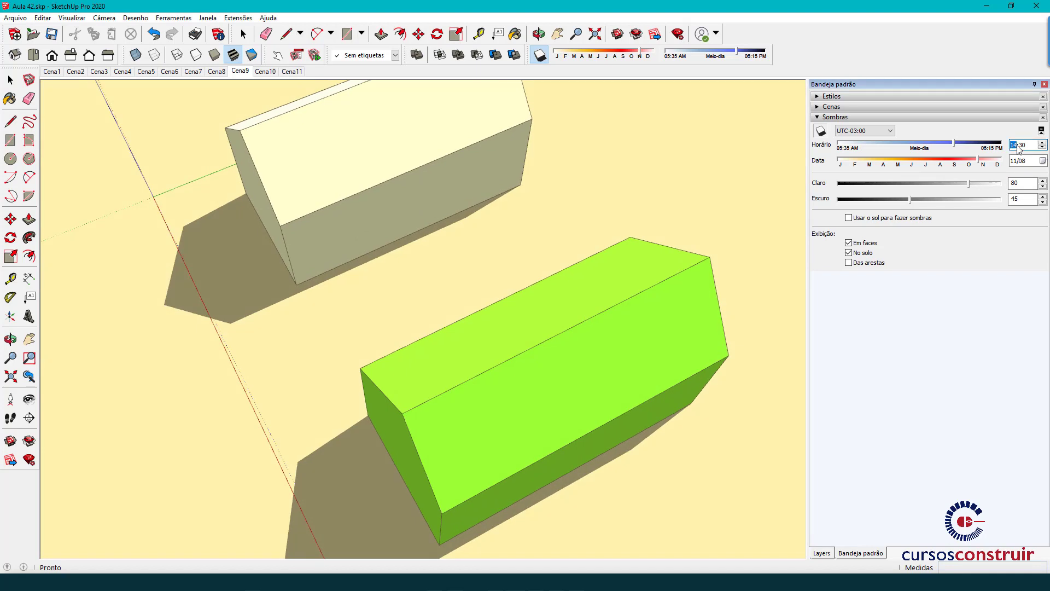
type("16")
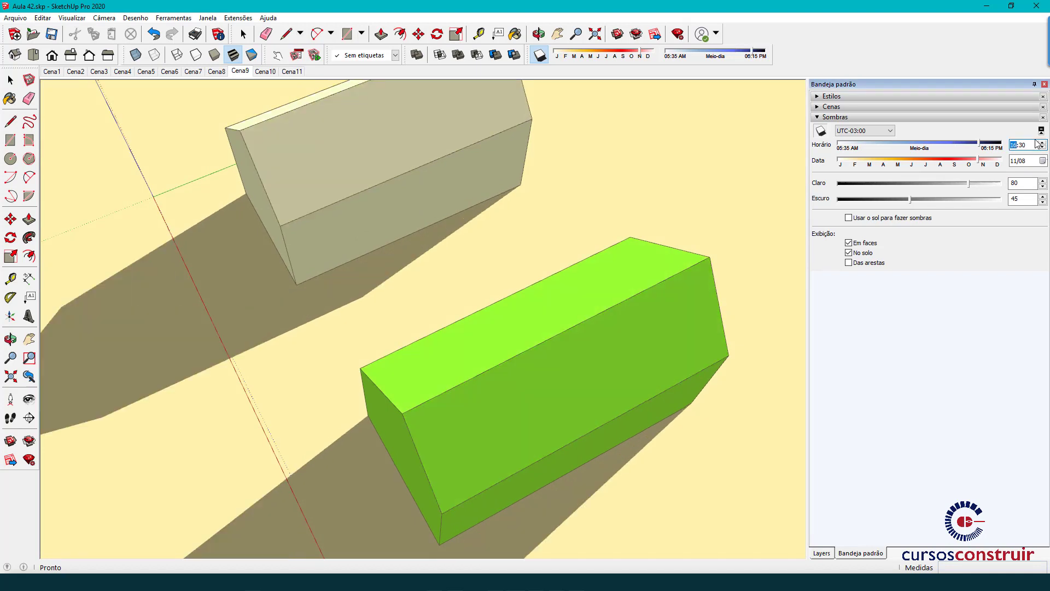
key("Right")
right_click(239, 73)
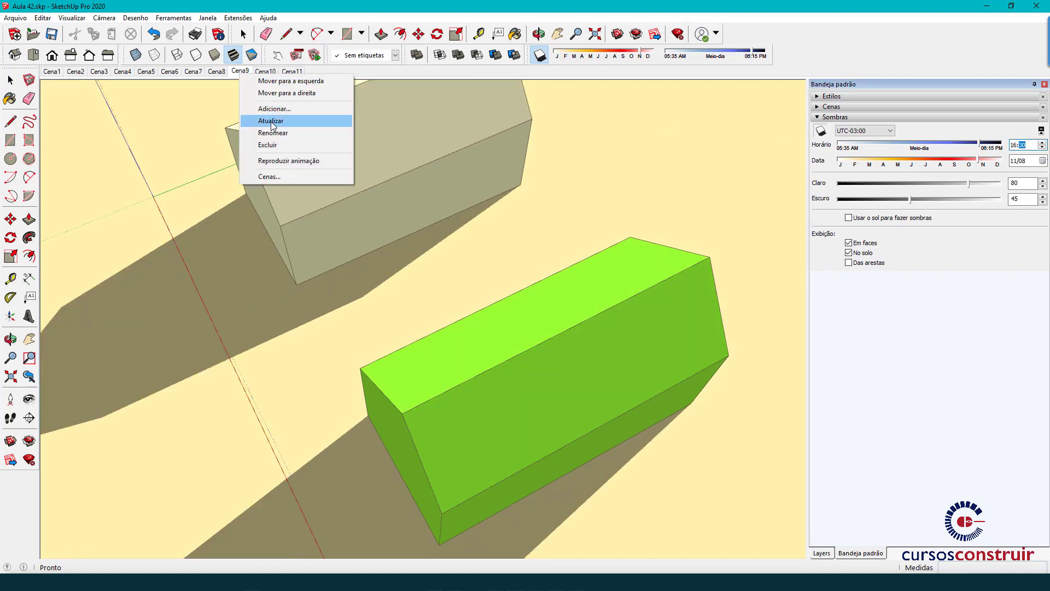
left_click(272, 121)
Step: Set the shadow time of scene Cena10 to 17:30 and update the scene
left_click(265, 71)
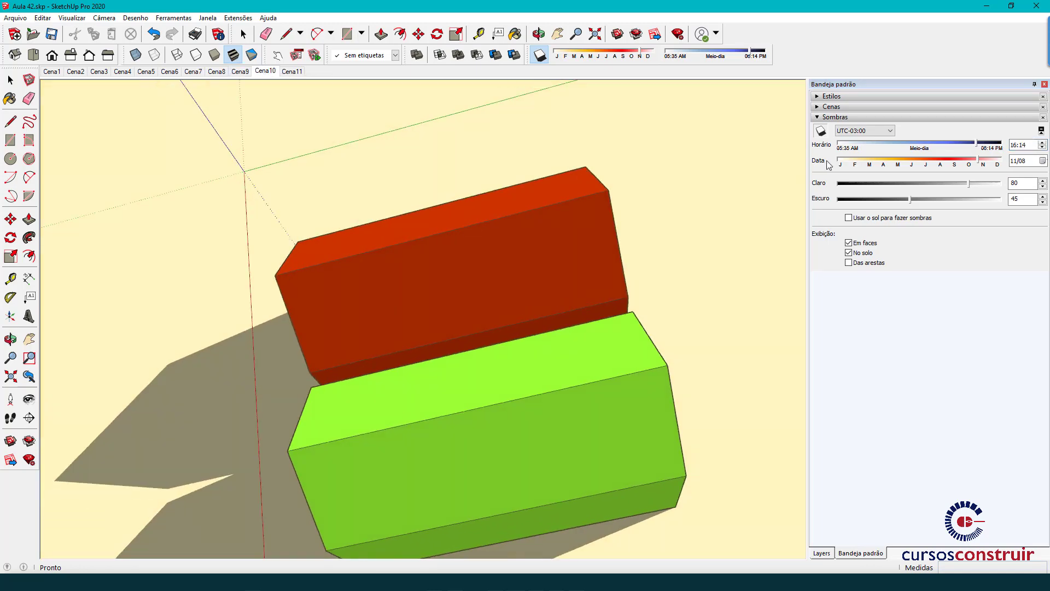
left_click(1015, 146)
key("Up")
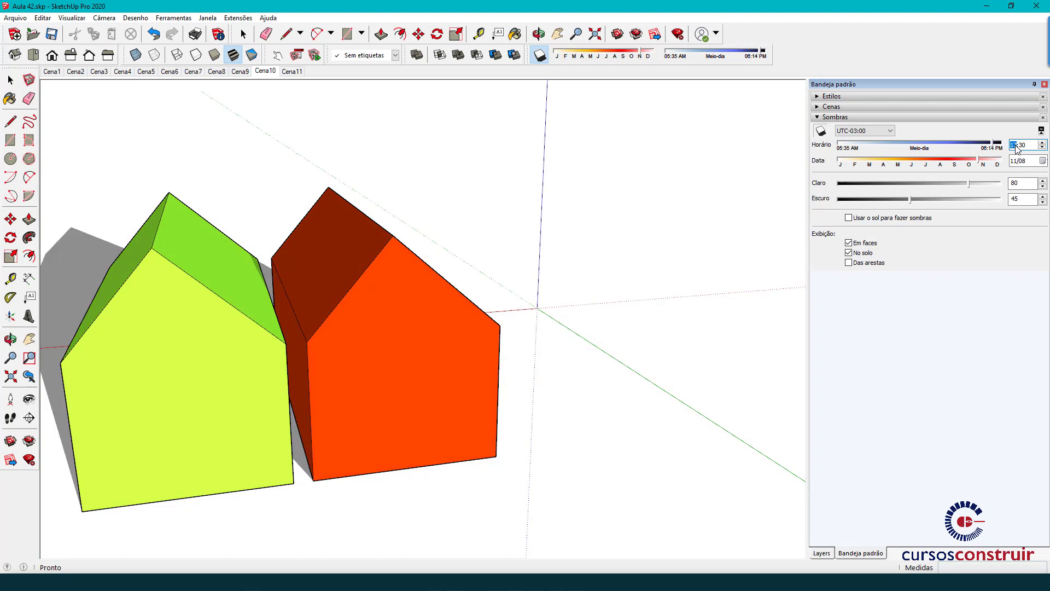
right_click(264, 73)
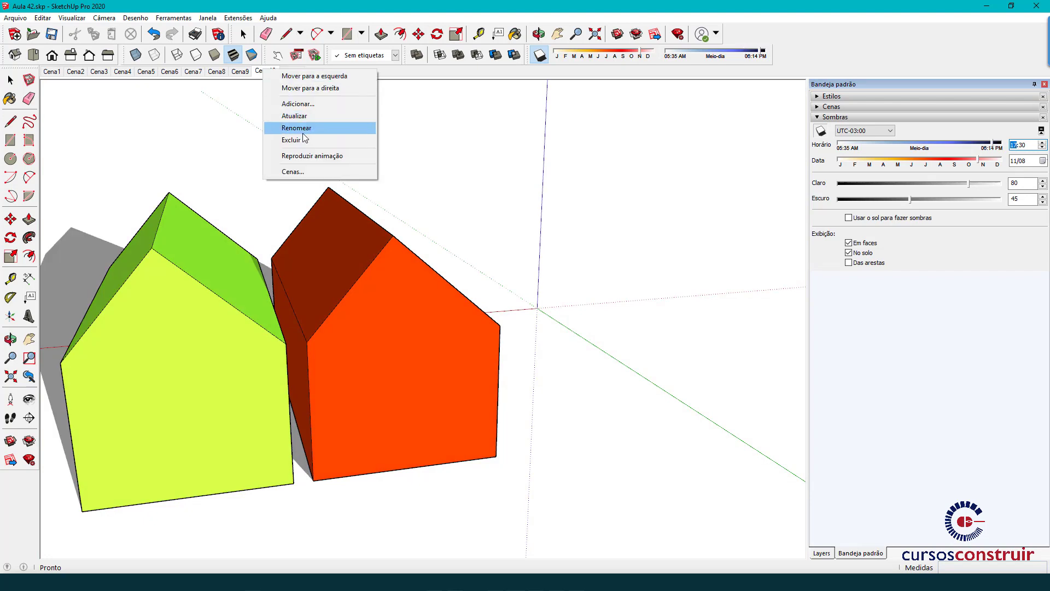
left_click(300, 112)
Step: Try a shadow time of 18:30 in scene Cena11, set it to 17:30 instead and update the scene
left_click(293, 74)
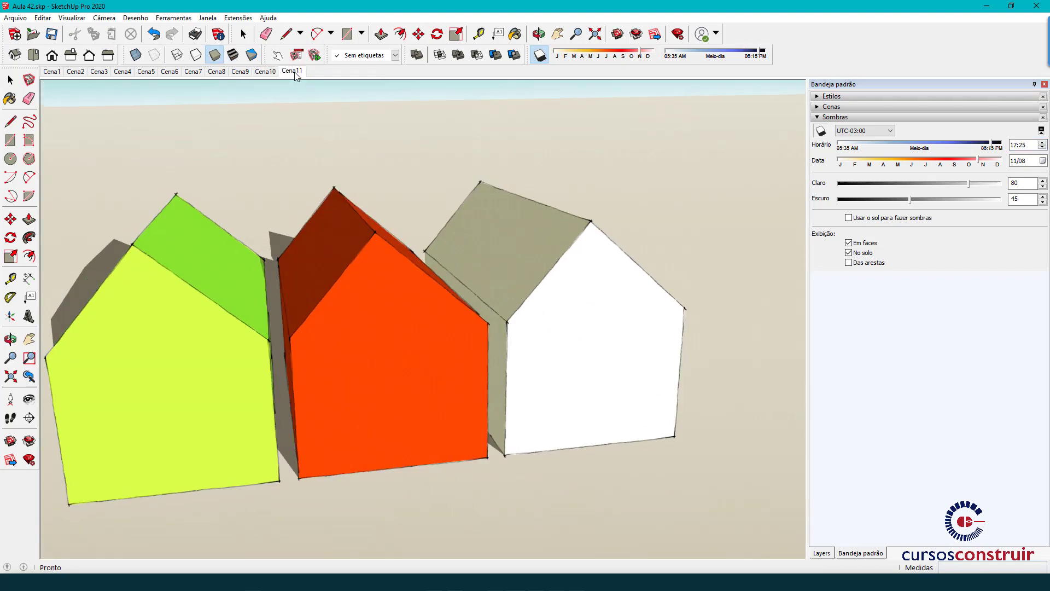
left_click(1016, 148)
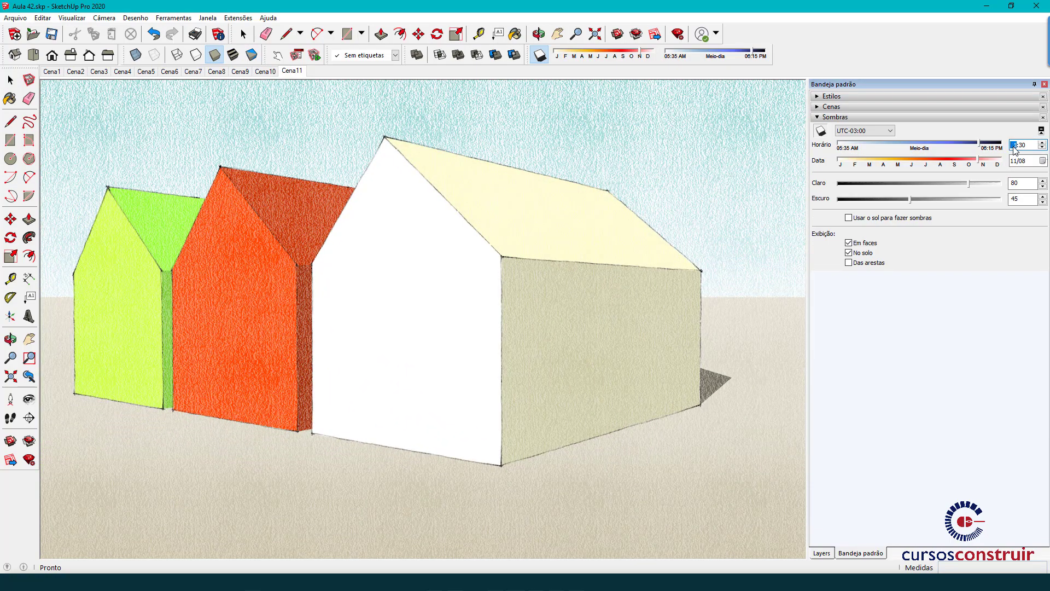
type("18")
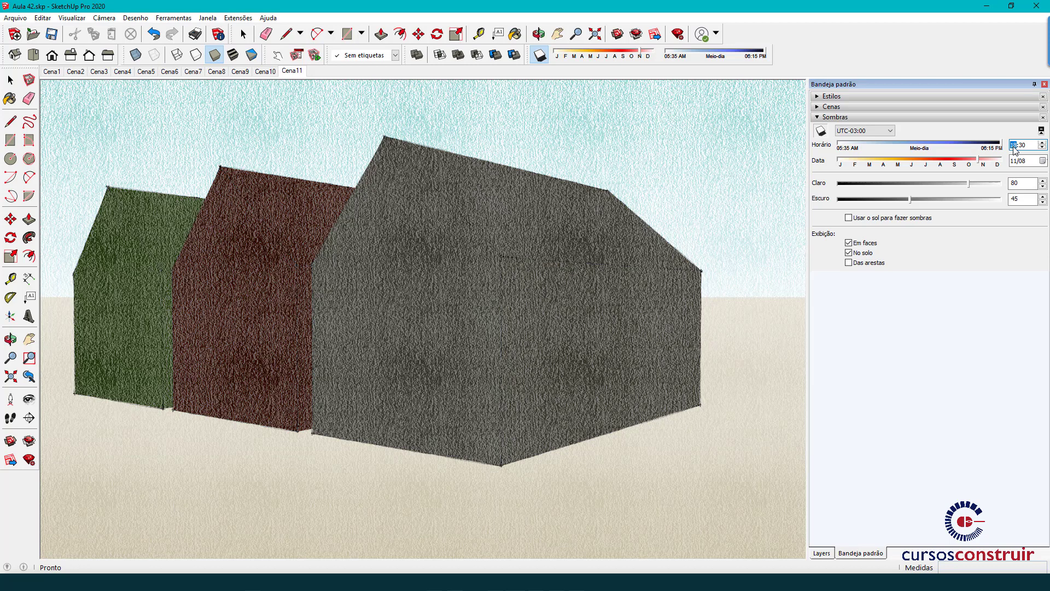
type("17")
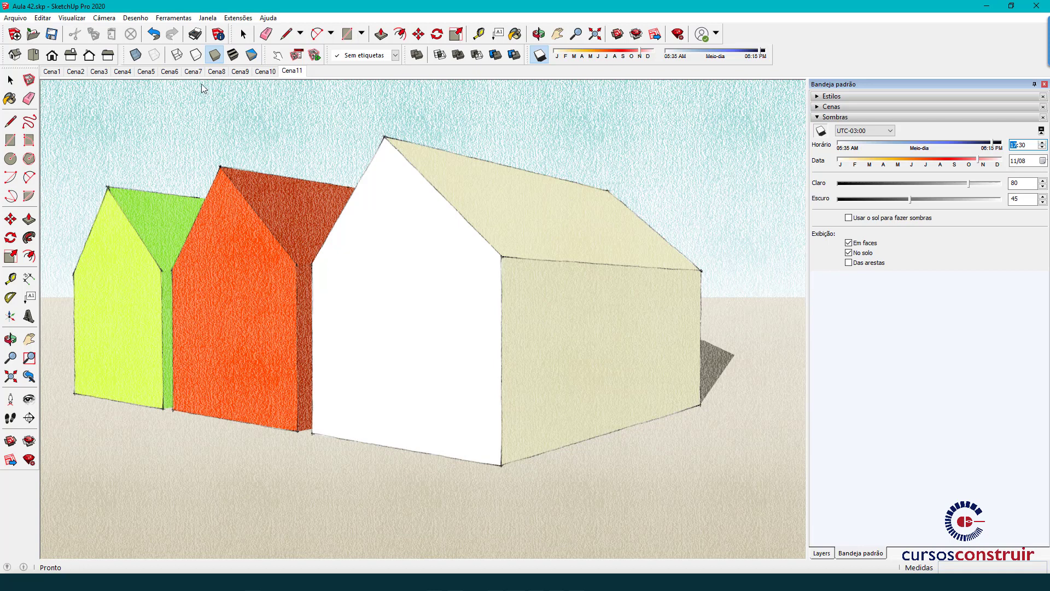
right_click(295, 74)
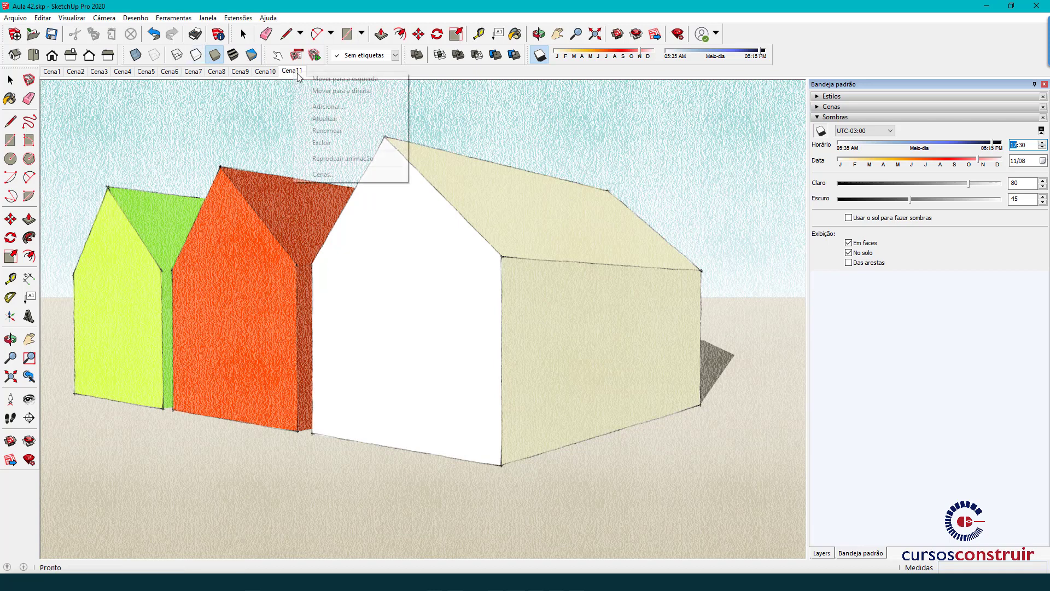
left_click(334, 116)
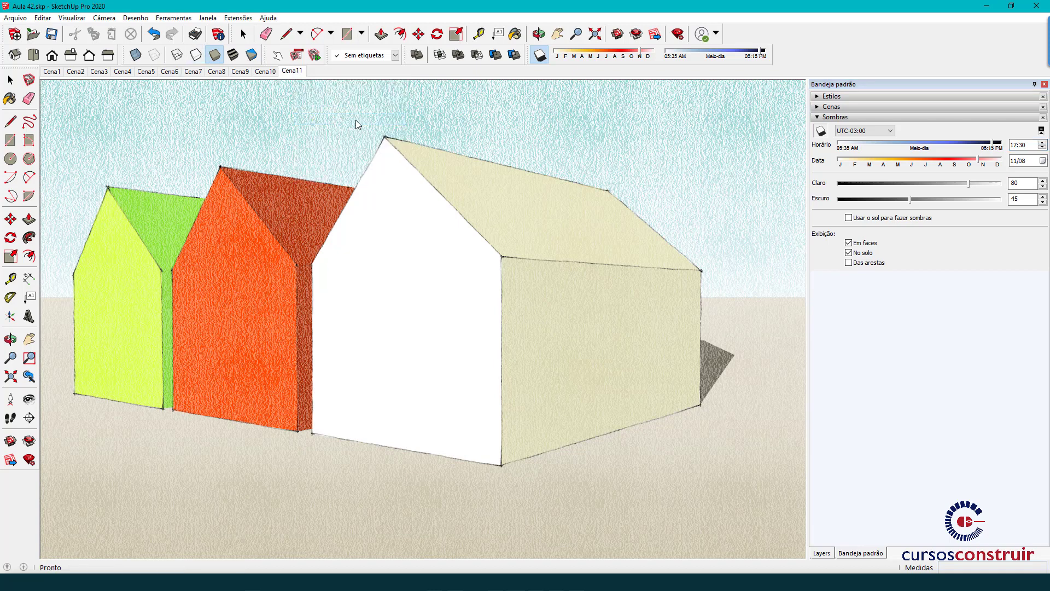
Step: Play the scene animation starting from Cena1, stop it and return to Cena1
left_click(55, 72)
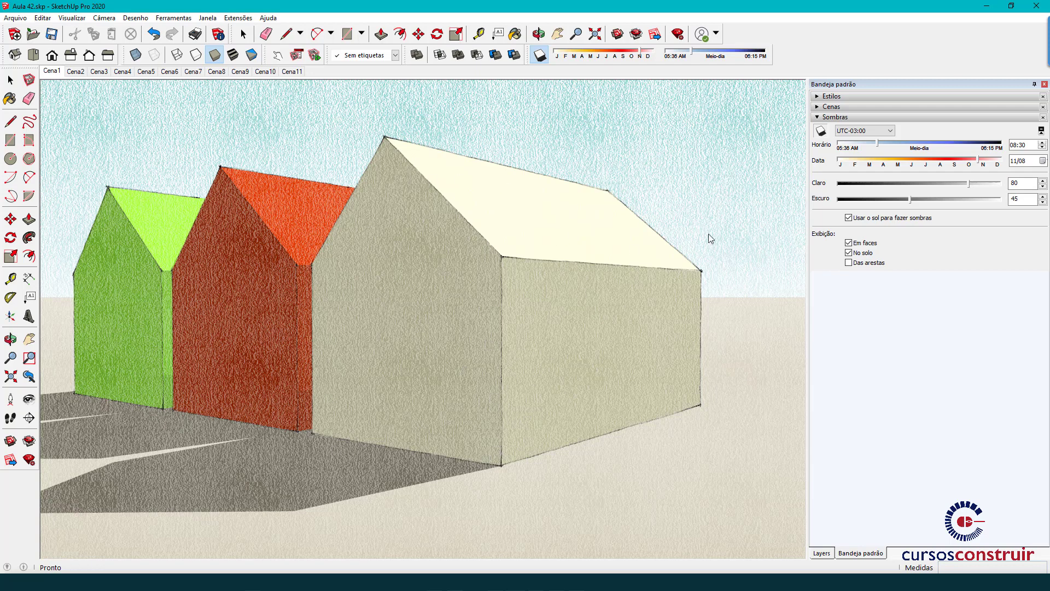
right_click(53, 75)
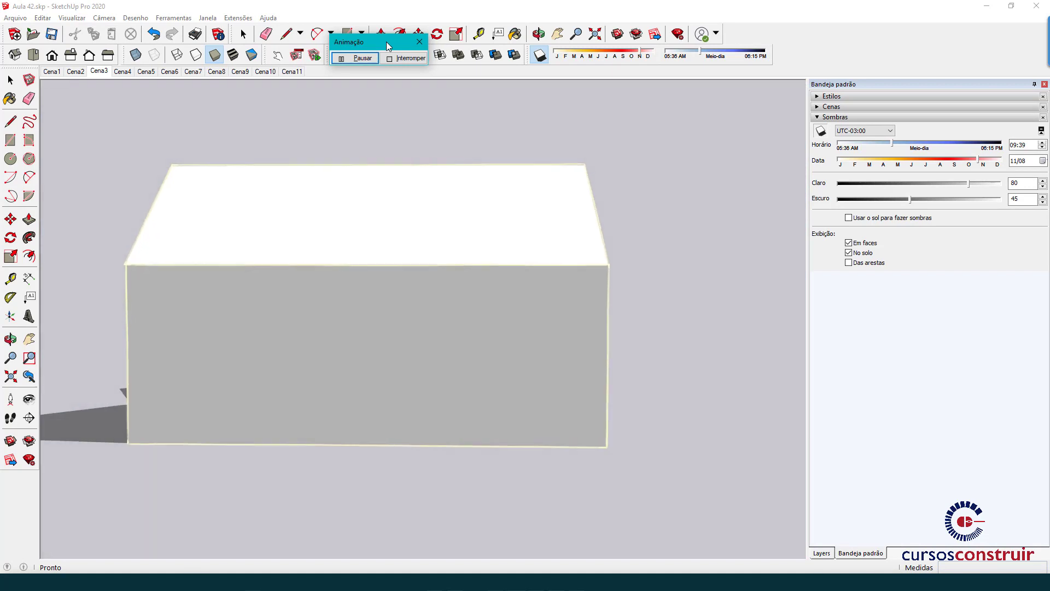
left_click(408, 59)
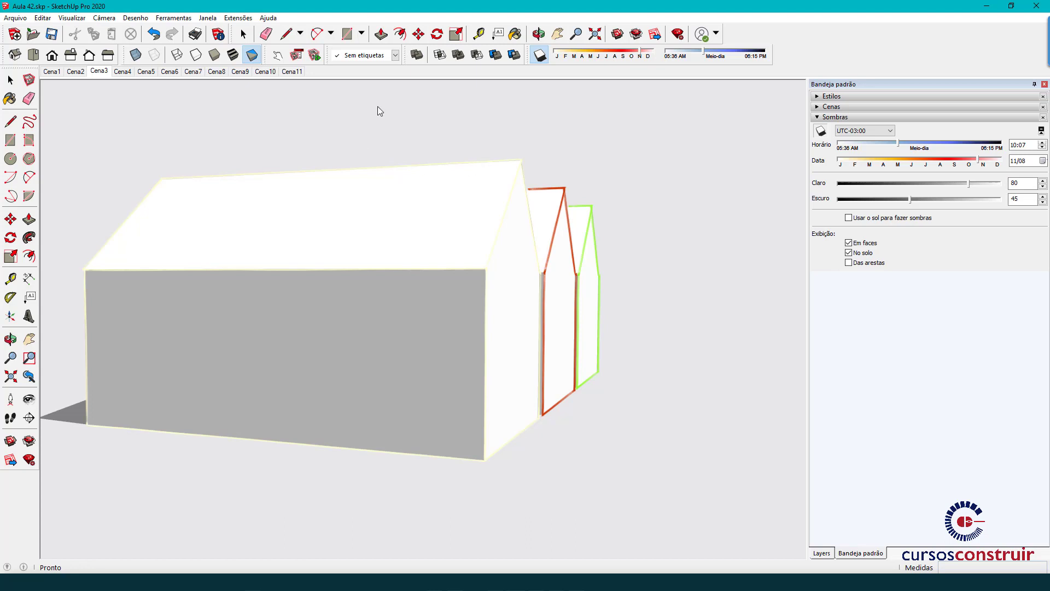
left_click(53, 72)
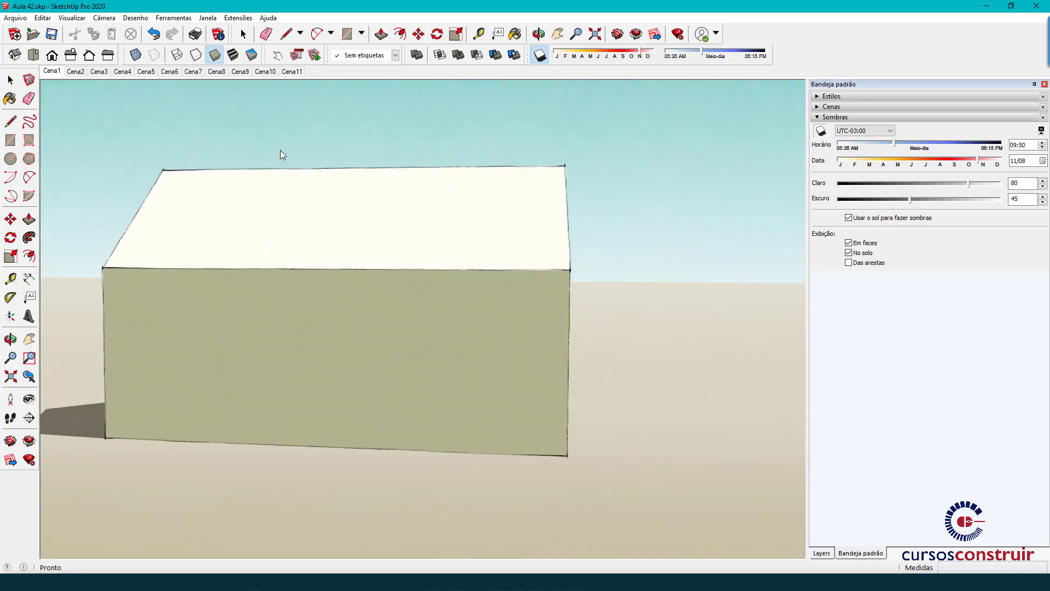